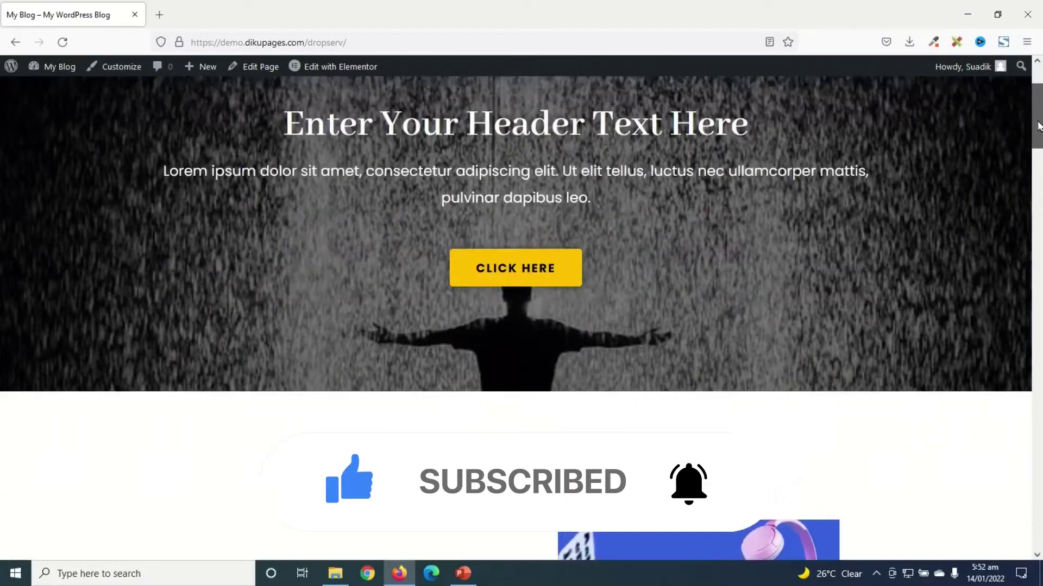
- Scroll through the home page, then open it in the Elementor editor
{"action": "mouse_move", "coordinate": [1037, 126]}
{"action": "left_mouse_down"}
{"action": "mouse_move", "coordinate": [1037, 180]}
{"action": "mouse_move", "coordinate": [1036, 109]}
{"action": "left_mouse_up"}
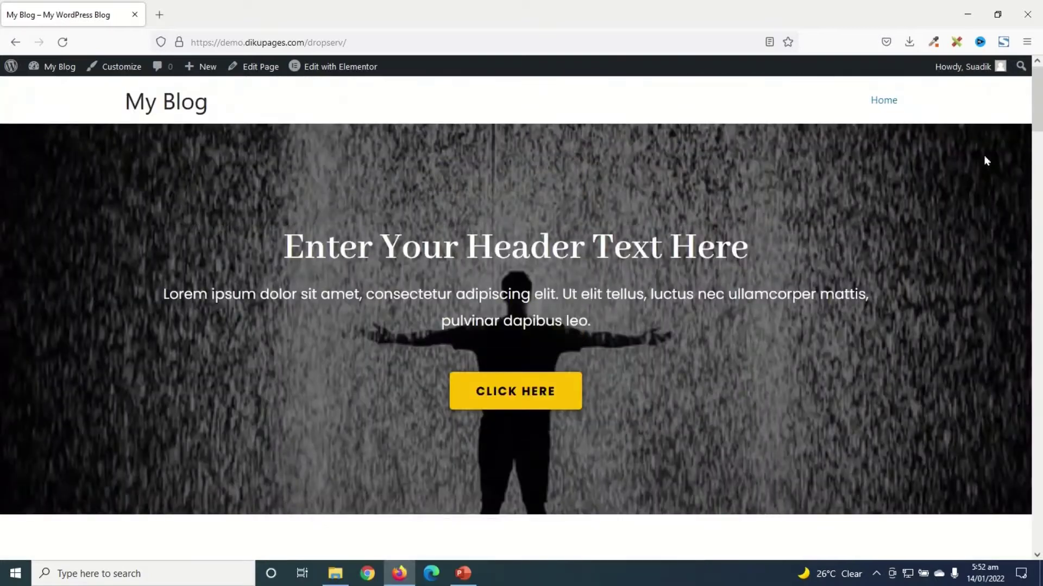
{"action": "left_click", "coordinate": [339, 67]}
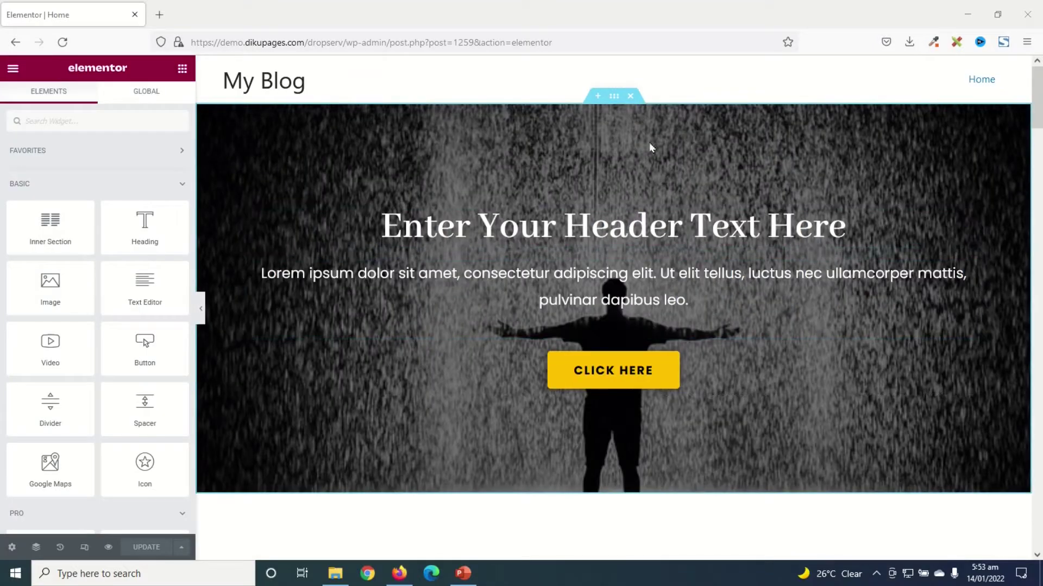
- Select the hero section and set its Style background type to Slideshow
{"action": "left_click", "coordinate": [614, 97]}
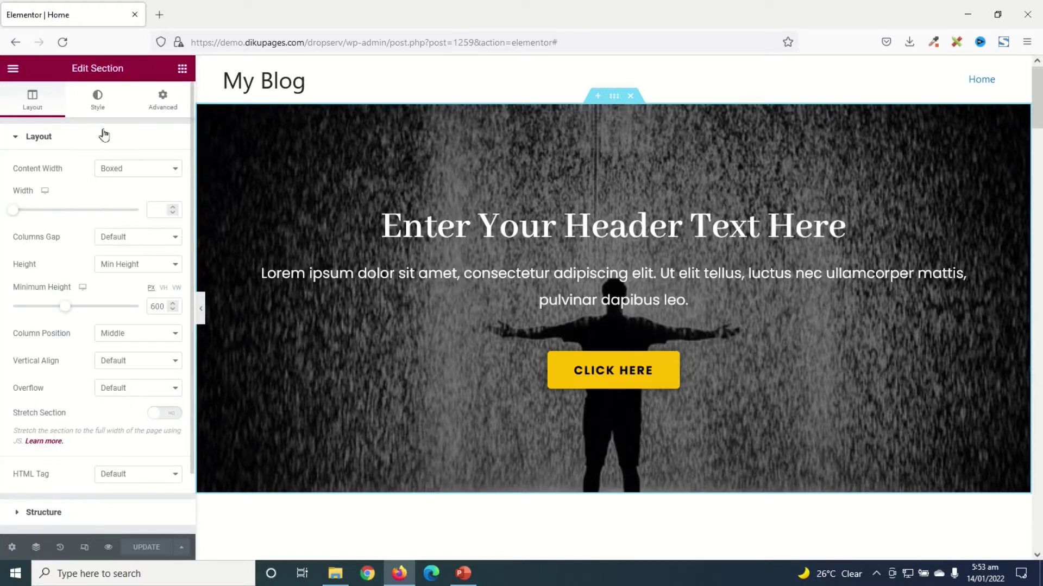
{"action": "left_click", "coordinate": [98, 108]}
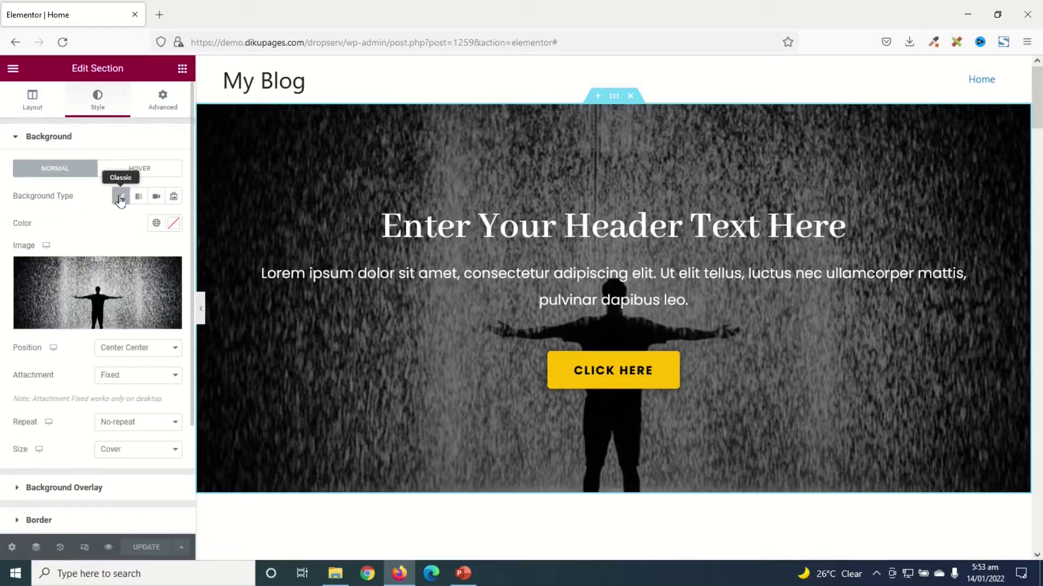
{"action": "mouse_move", "coordinate": [101, 296]}
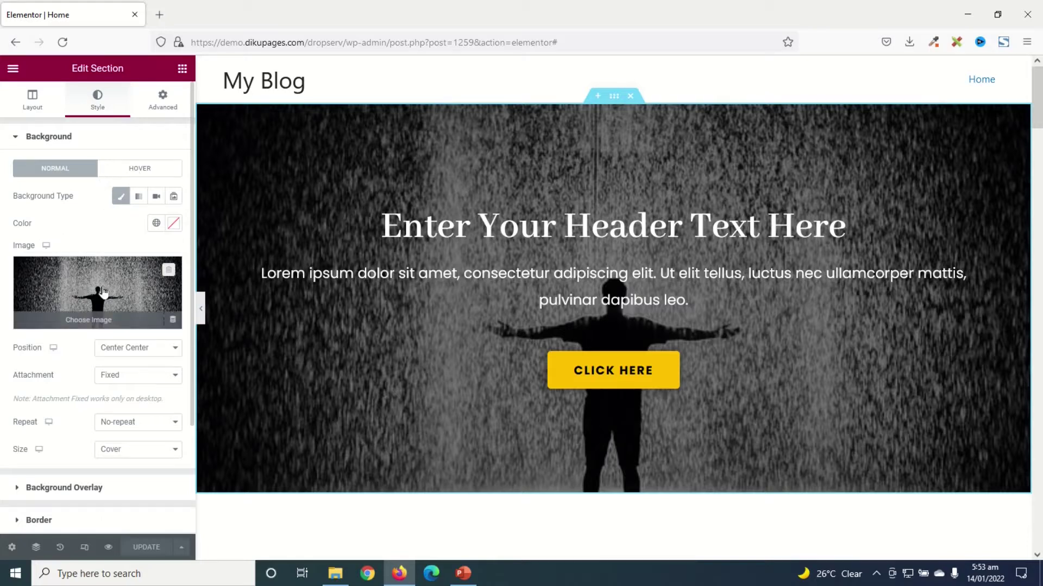
{"action": "left_click", "coordinate": [174, 199]}
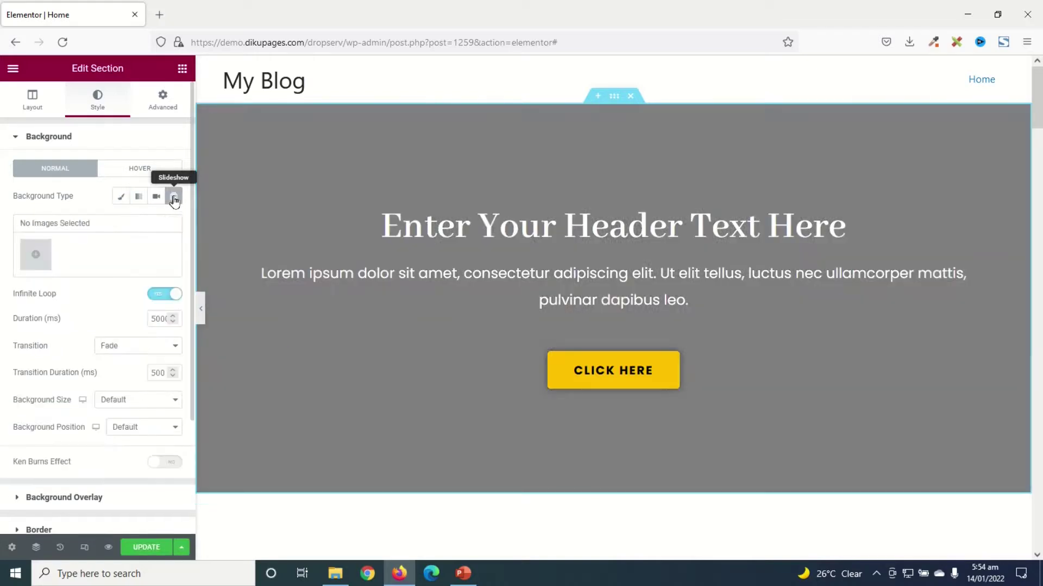
- Upload the two new images from the folder for the slideshow
{"action": "left_click", "coordinate": [47, 258]}
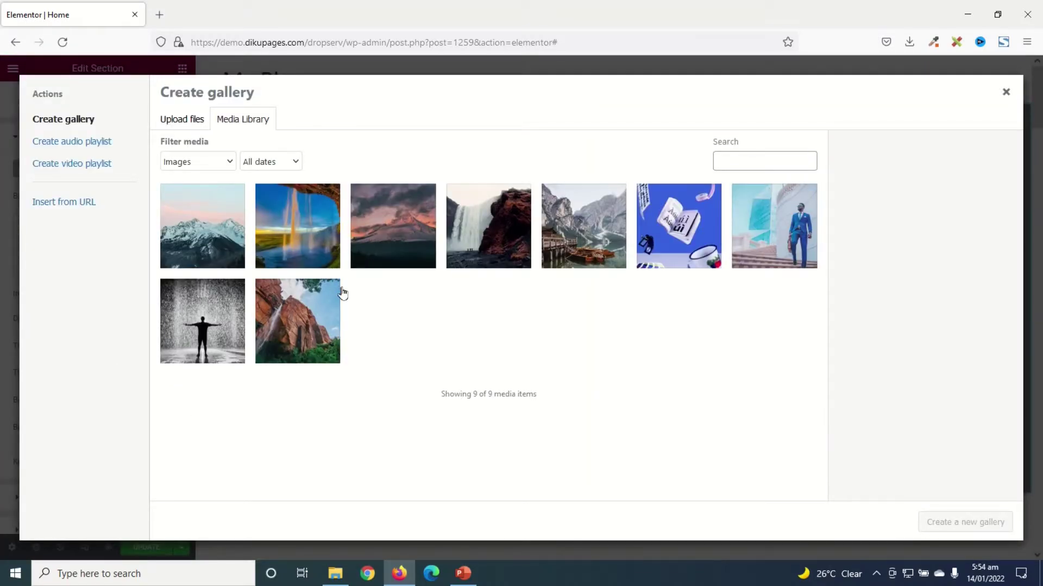
{"action": "left_click", "coordinate": [335, 573]}
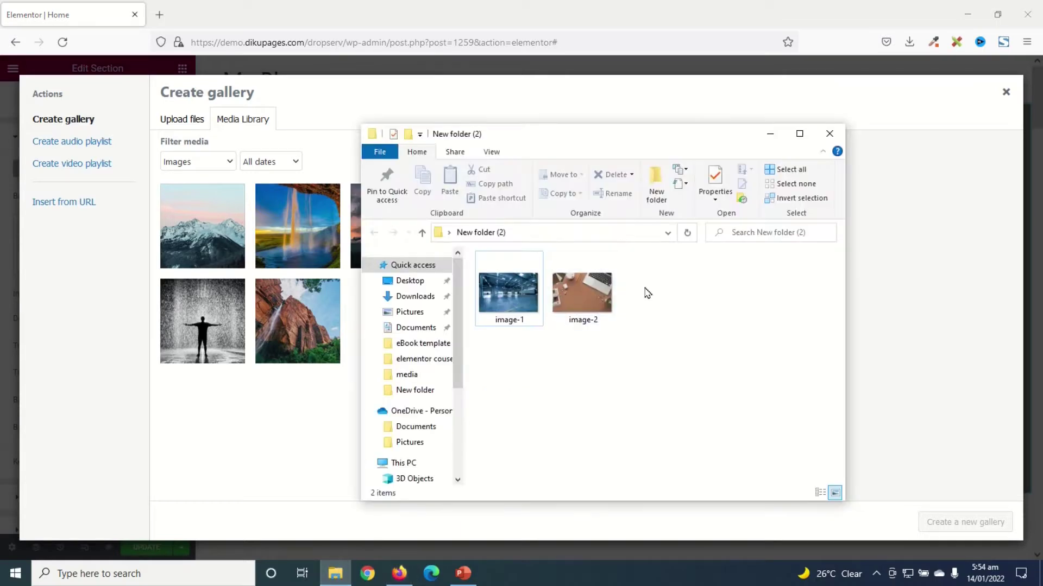
{"action": "left_click_drag", "start_coordinate": [663, 288], "coordinate": [216, 365]}
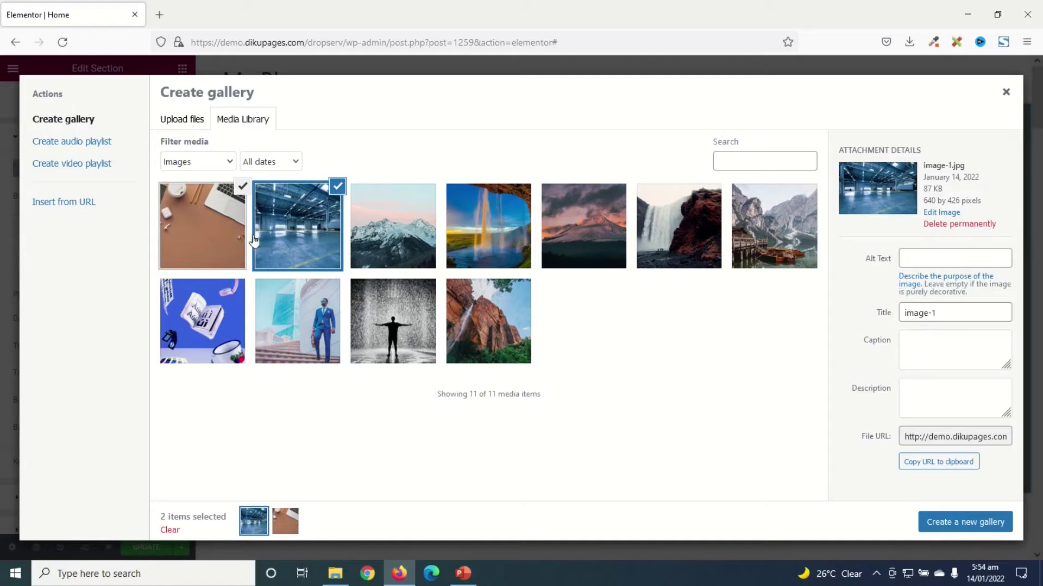
- Select the warehouse, desk and rain images and create a new gallery from them
{"action": "left_click", "coordinate": [293, 330]}
{"action": "left_click", "coordinate": [395, 317]}
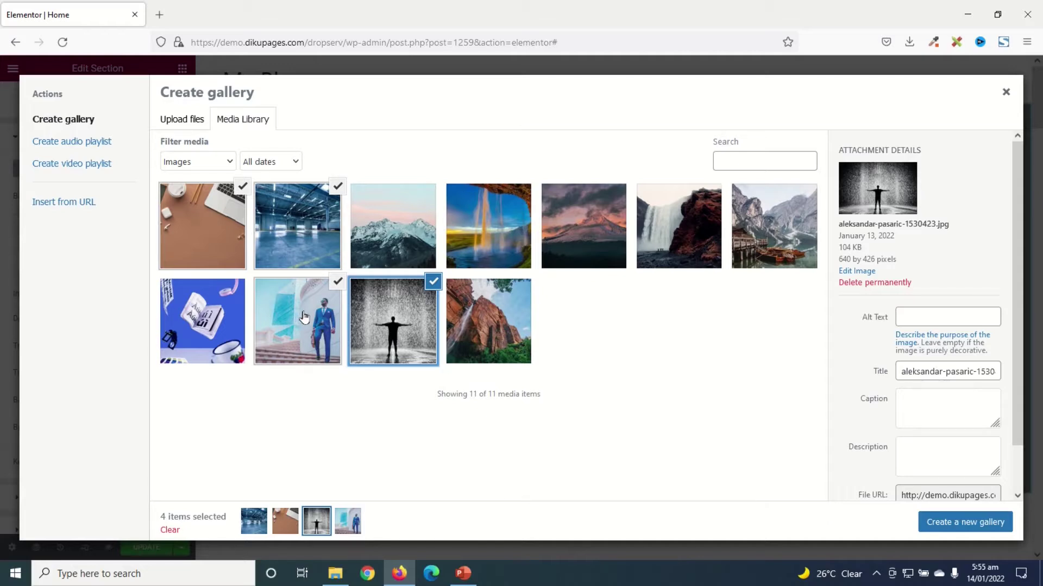
{"action": "left_click", "coordinate": [312, 311]}
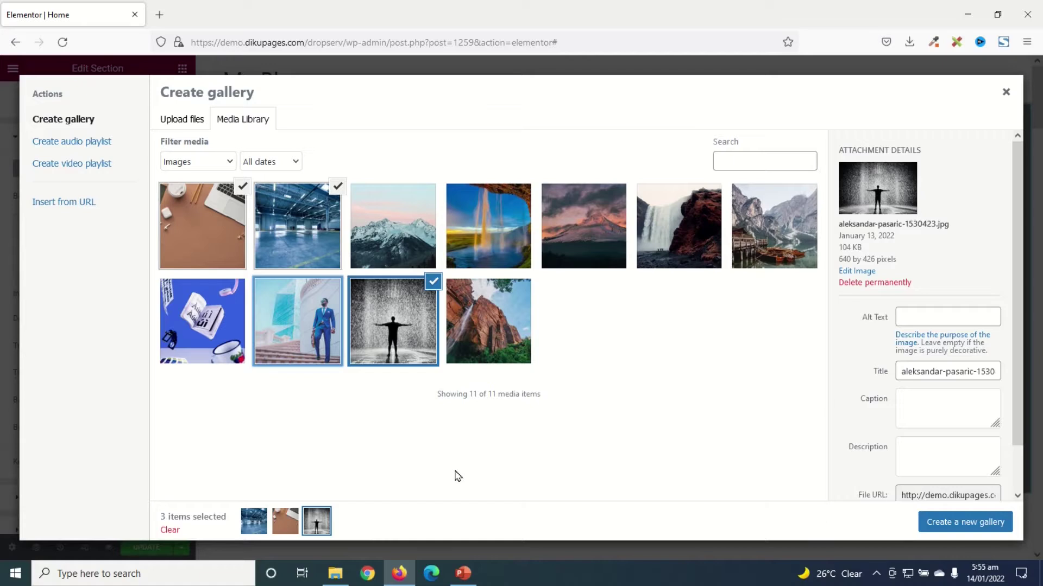
{"action": "left_click", "coordinate": [971, 527]}
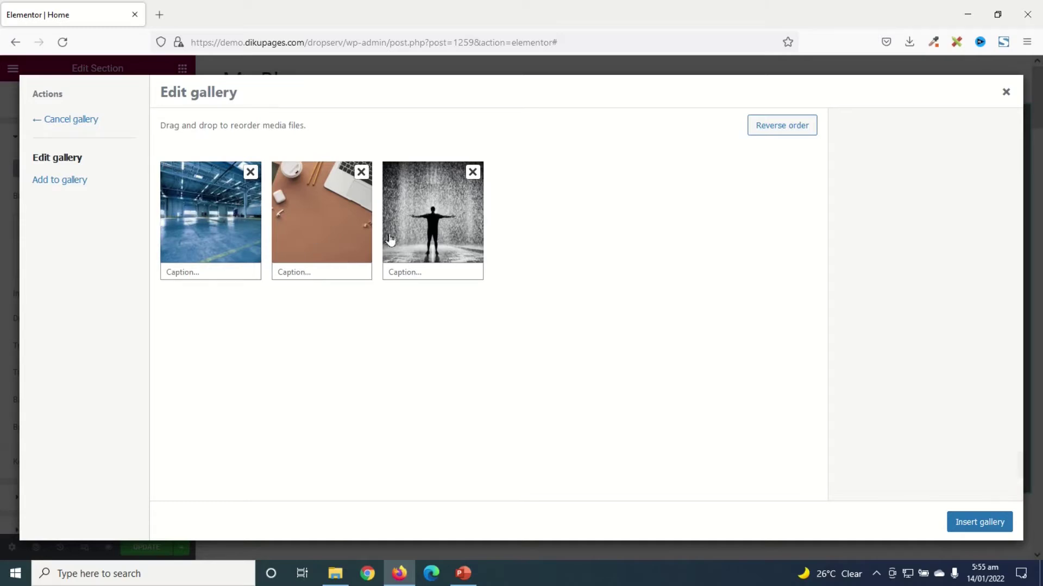
- Move the rain image to the front of the gallery and insert it as the background slideshow
{"action": "left_click_drag", "start_coordinate": [408, 236], "coordinate": [327, 227]}
{"action": "left_click_drag", "start_coordinate": [248, 233], "coordinate": [332, 227]}
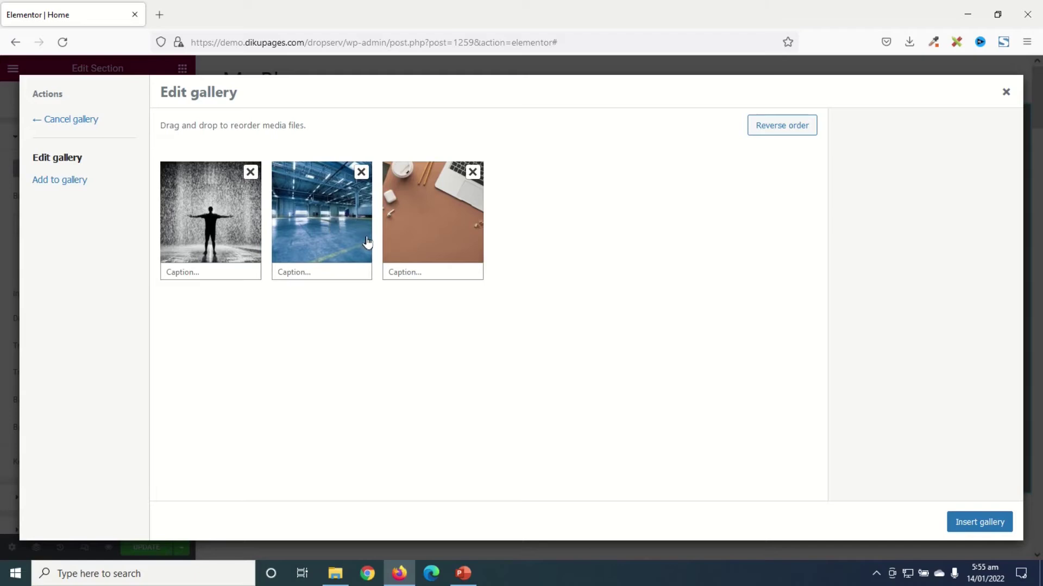
{"action": "left_click", "coordinate": [976, 523]}
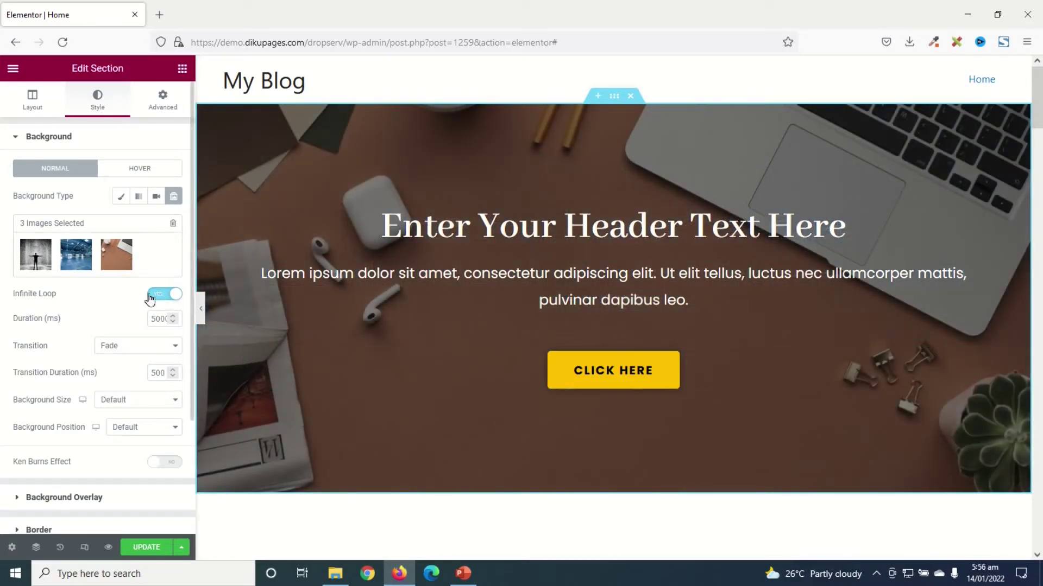
- Toggle Infinite Loop off and back on, and set the slide duration to 3000 ms
{"action": "left_click", "coordinate": [158, 300]}
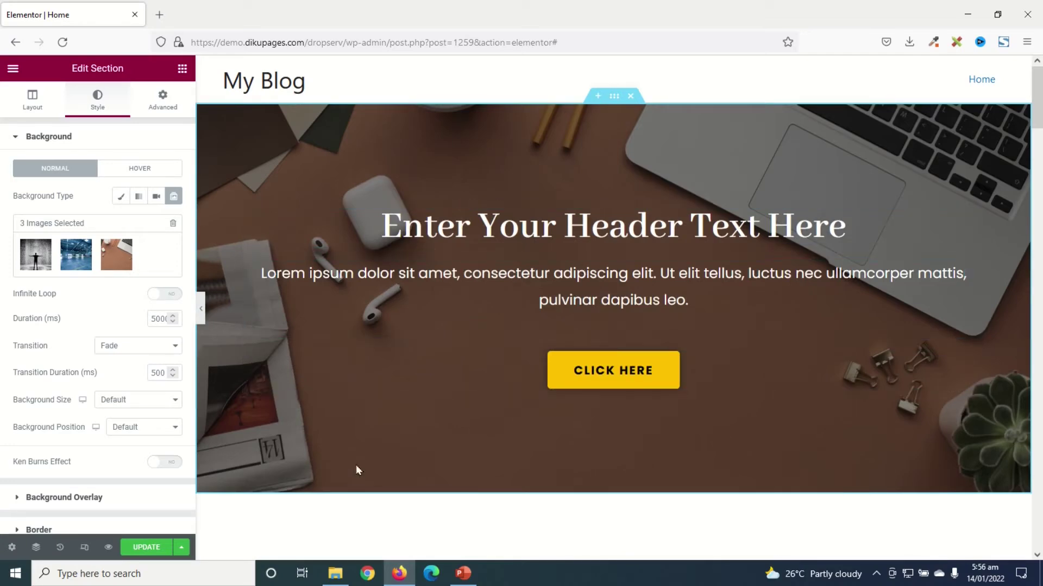
{"action": "left_click", "coordinate": [166, 294]}
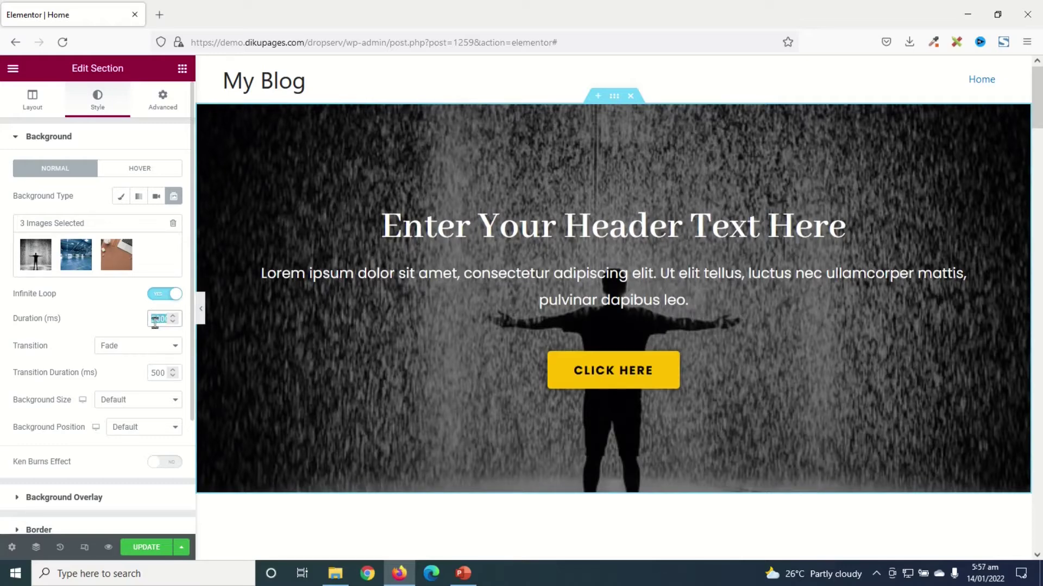
{"action": "type", "text": "300"}
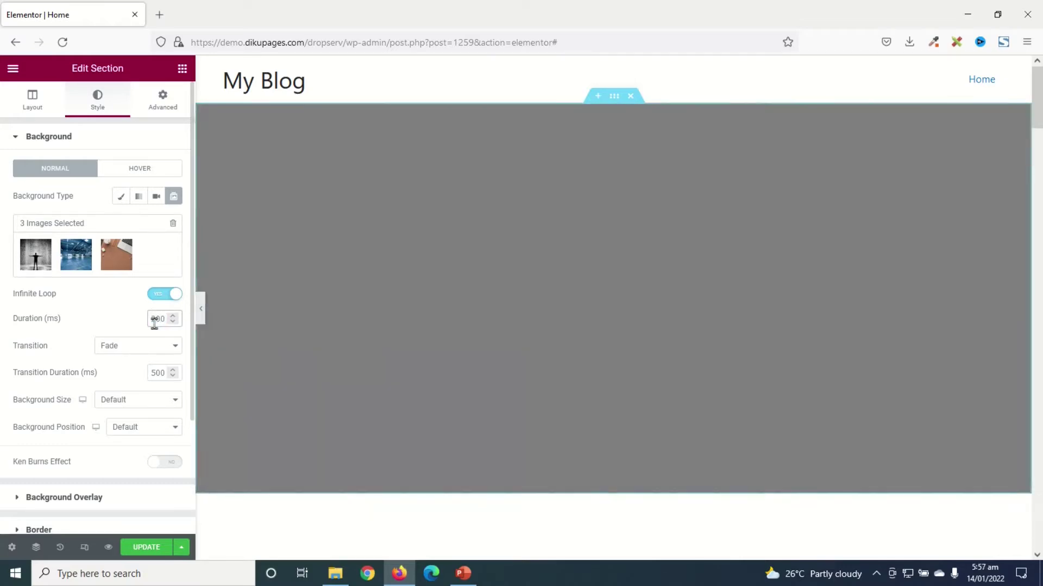
{"action": "type", "text": "0"}
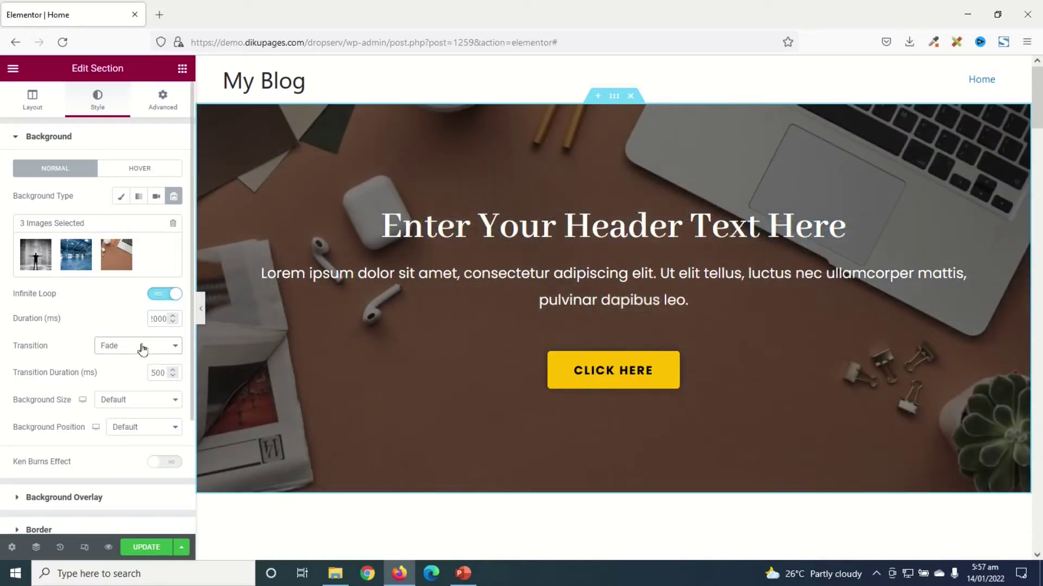
{"action": "left_click", "coordinate": [142, 349]}
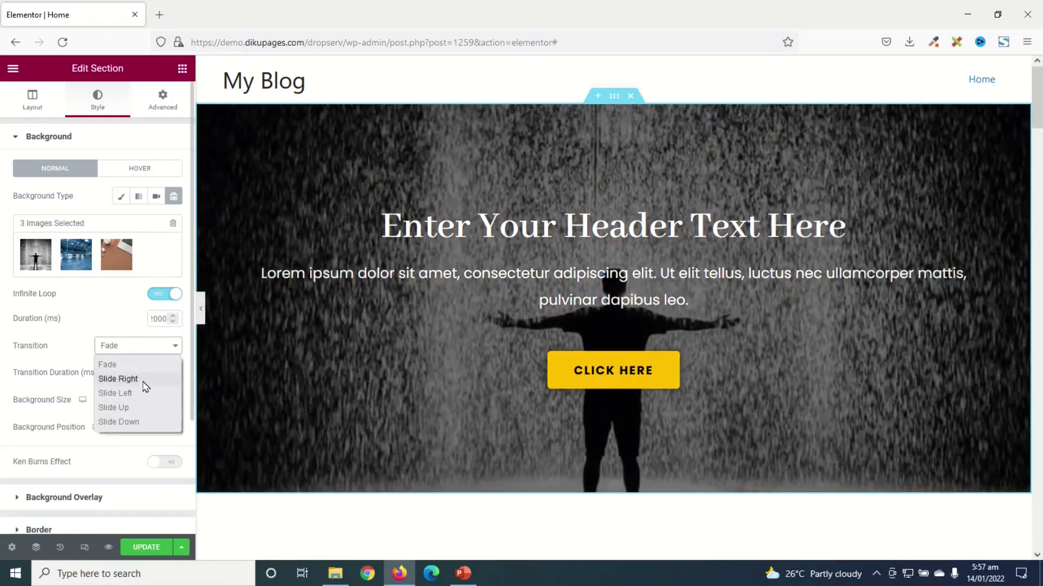
{"action": "left_click", "coordinate": [118, 379]}
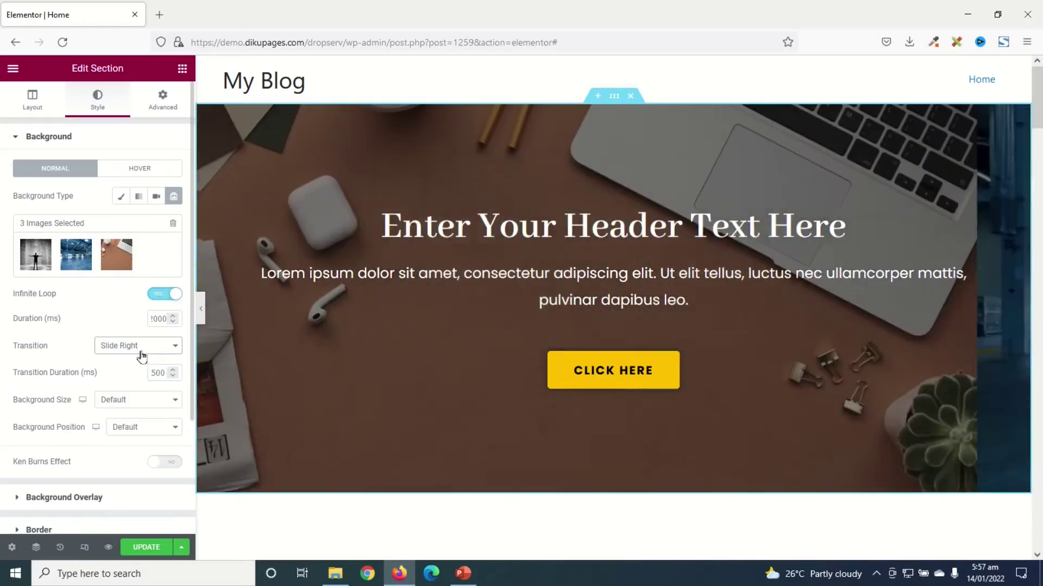
{"action": "left_click", "coordinate": [143, 348]}
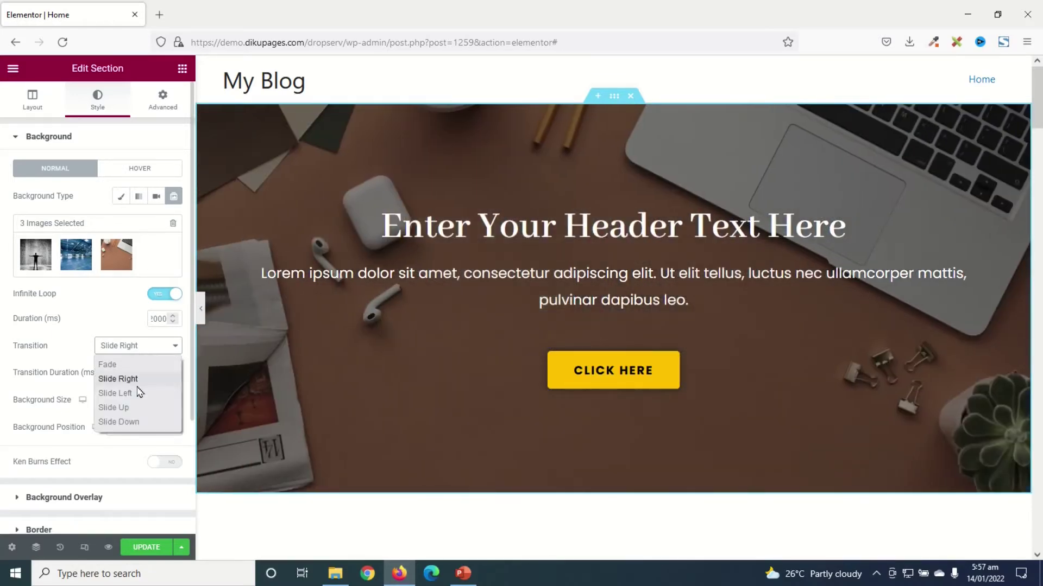
{"action": "key", "text": "Escape"}
{"action": "key", "text": "Down"}
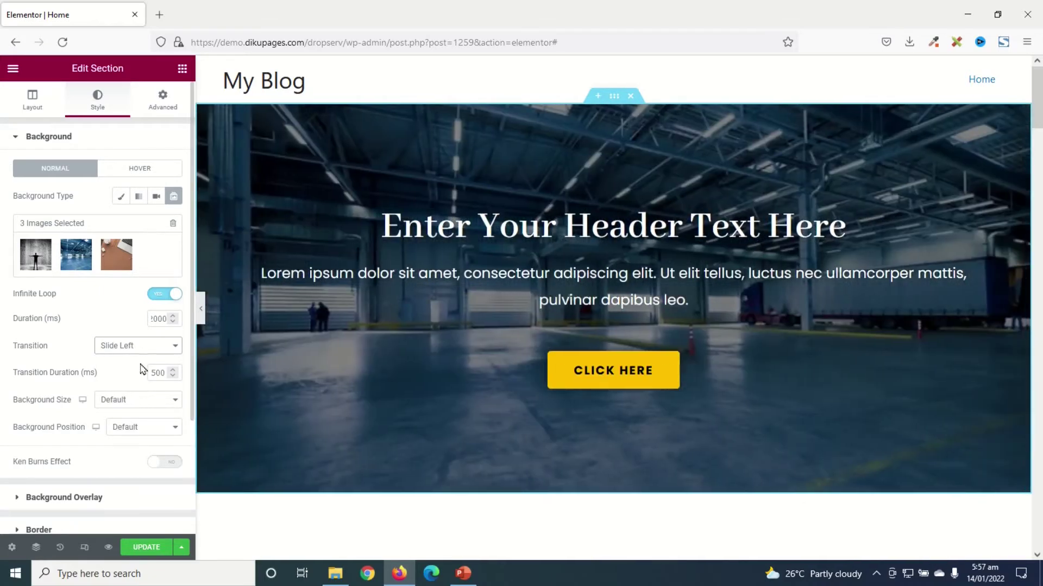
{"action": "left_click", "coordinate": [143, 349]}
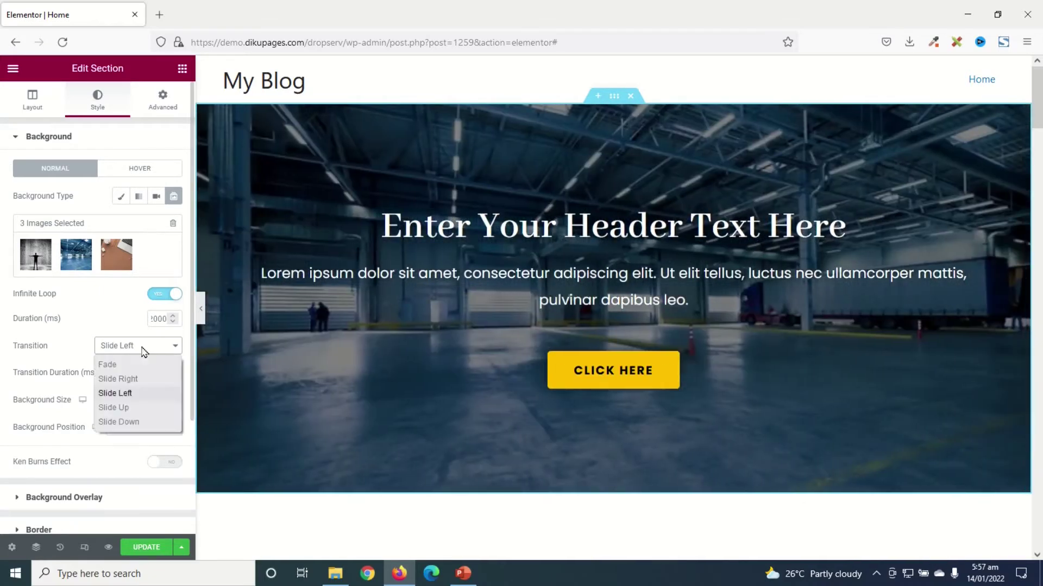
{"action": "left_click", "coordinate": [138, 408]}
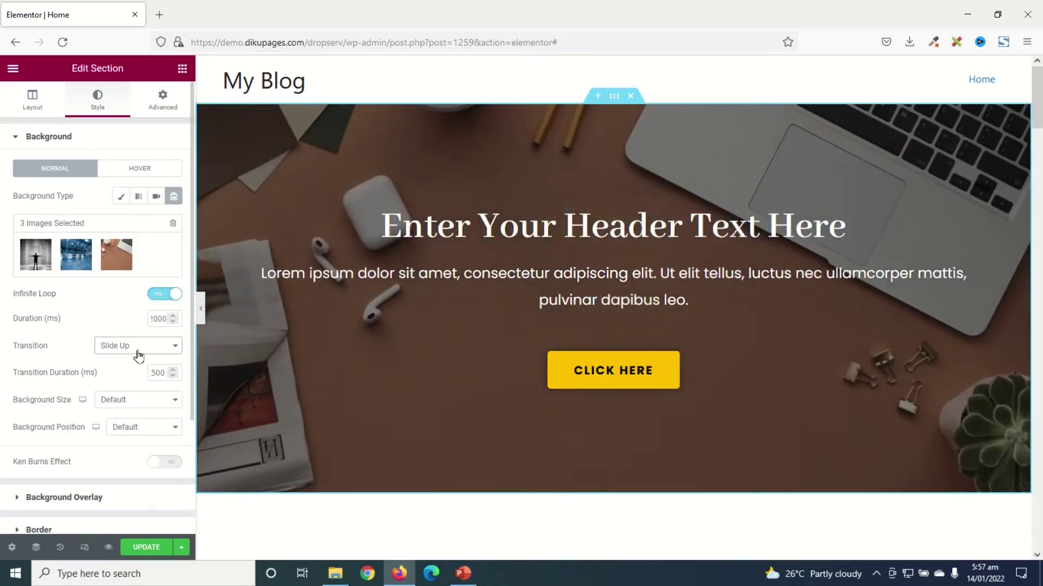
{"action": "left_click", "coordinate": [139, 346]}
{"action": "left_click", "coordinate": [137, 422]}
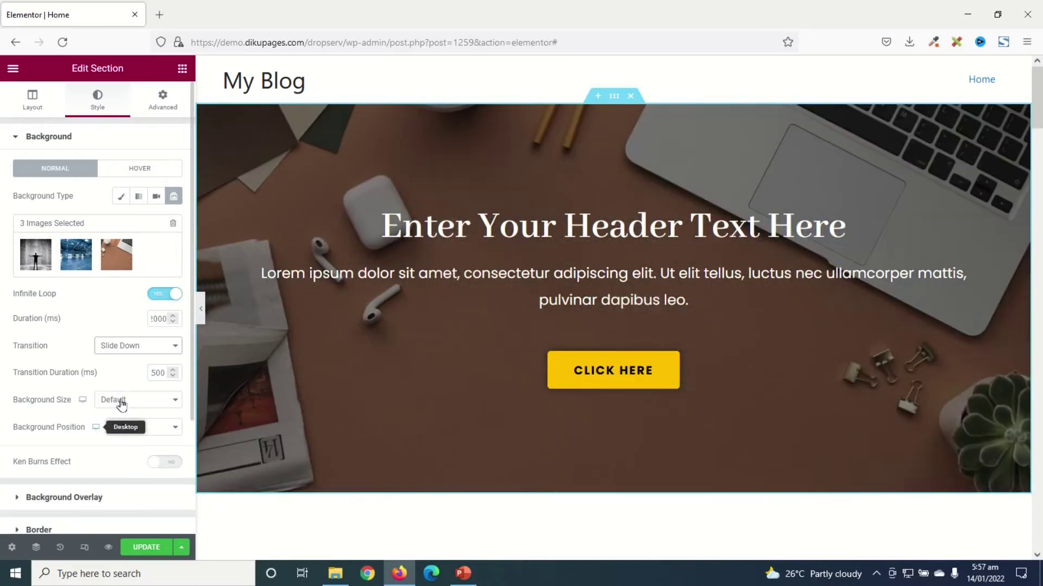
{"action": "left_click", "coordinate": [131, 346]}
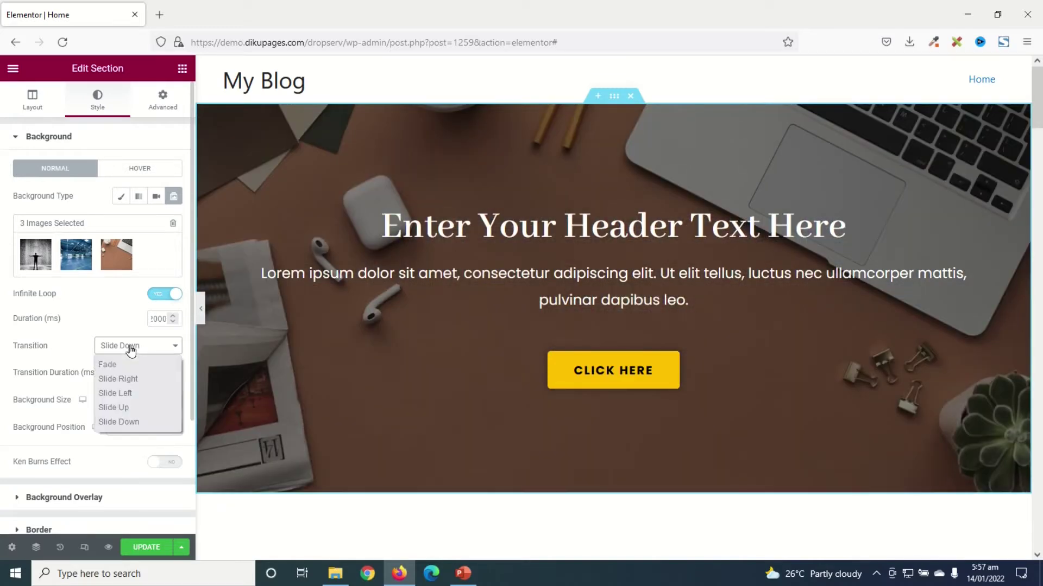
{"action": "left_click", "coordinate": [131, 366]}
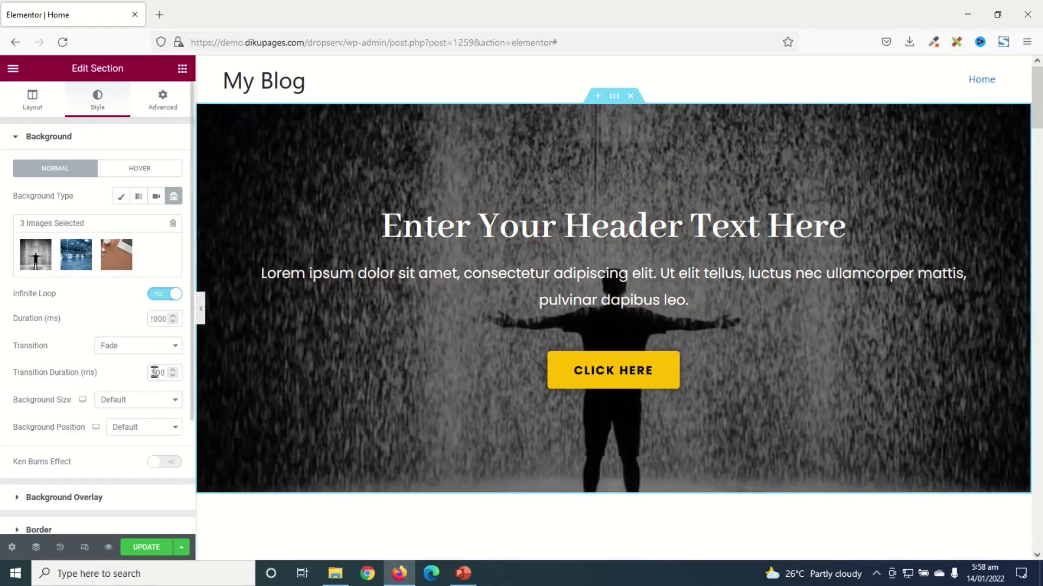
{"action": "left_click", "coordinate": [154, 373]}
- Restore the transition duration to 500 and set the background size to Auto
{"action": "type", "text": "0"}
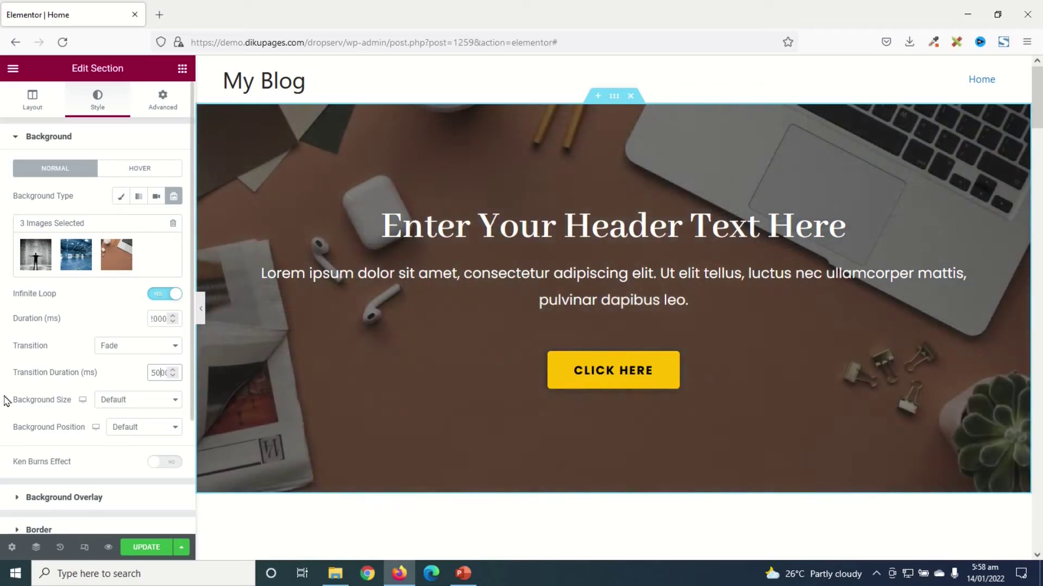
{"action": "key", "text": "BackSpace"}
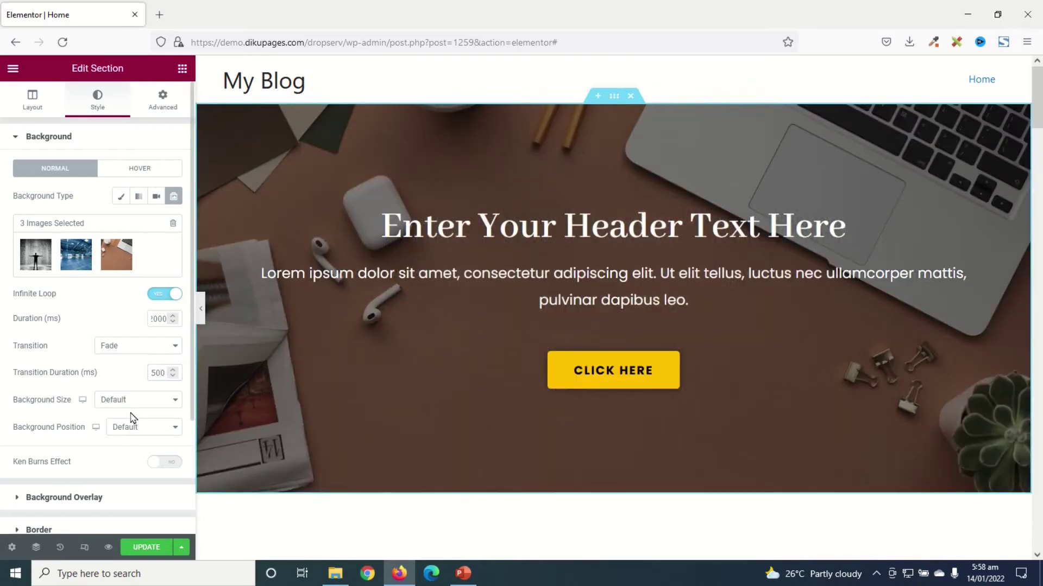
{"action": "left_click", "coordinate": [141, 405]}
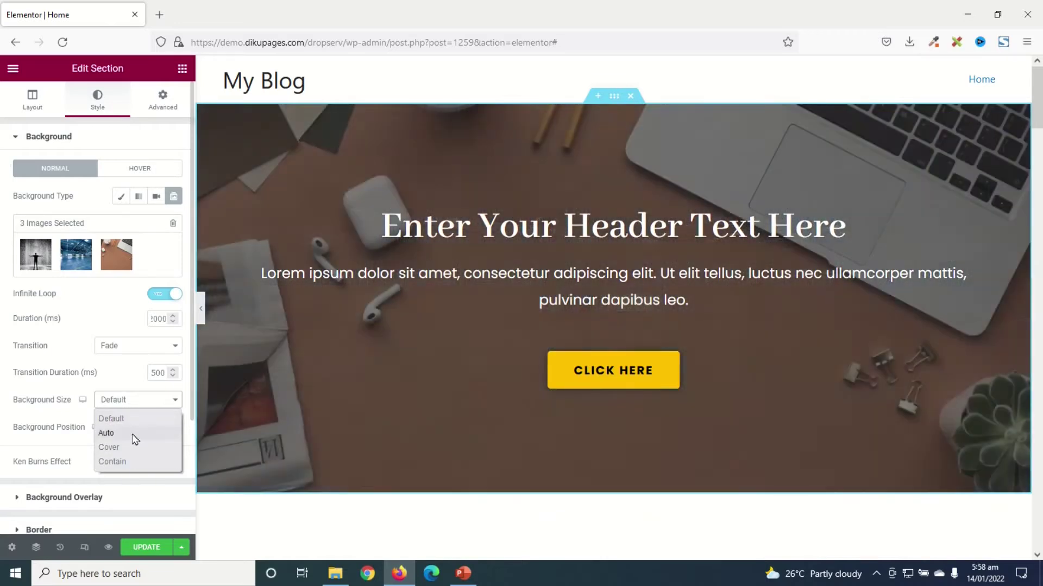
{"action": "left_click", "coordinate": [134, 434]}
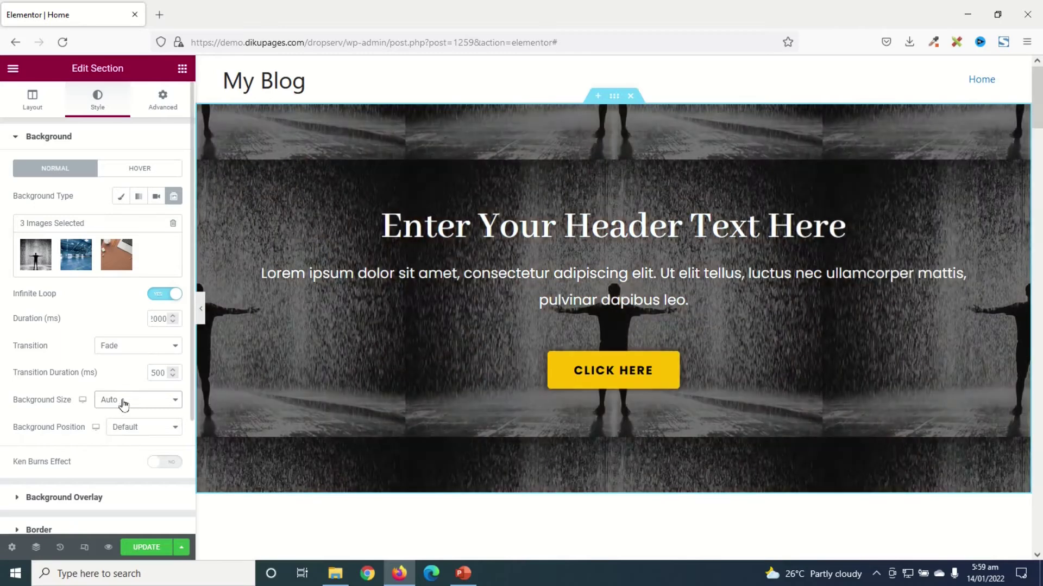
- Preview Cover and Contain background sizes, then set the size back to Default
{"action": "left_click", "coordinate": [125, 403]}
{"action": "left_click", "coordinate": [120, 449]}
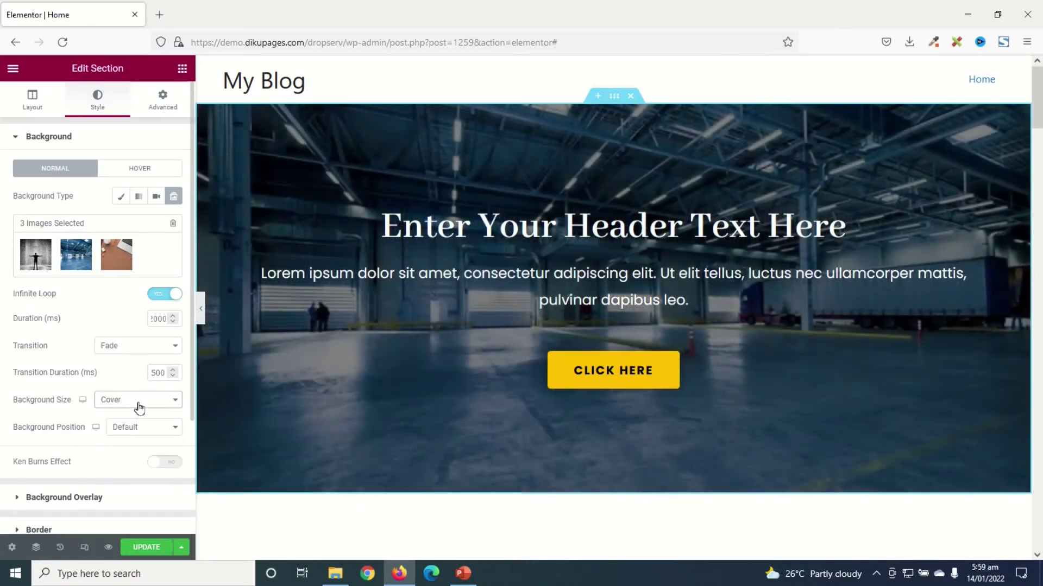
{"action": "left_click", "coordinate": [140, 407]}
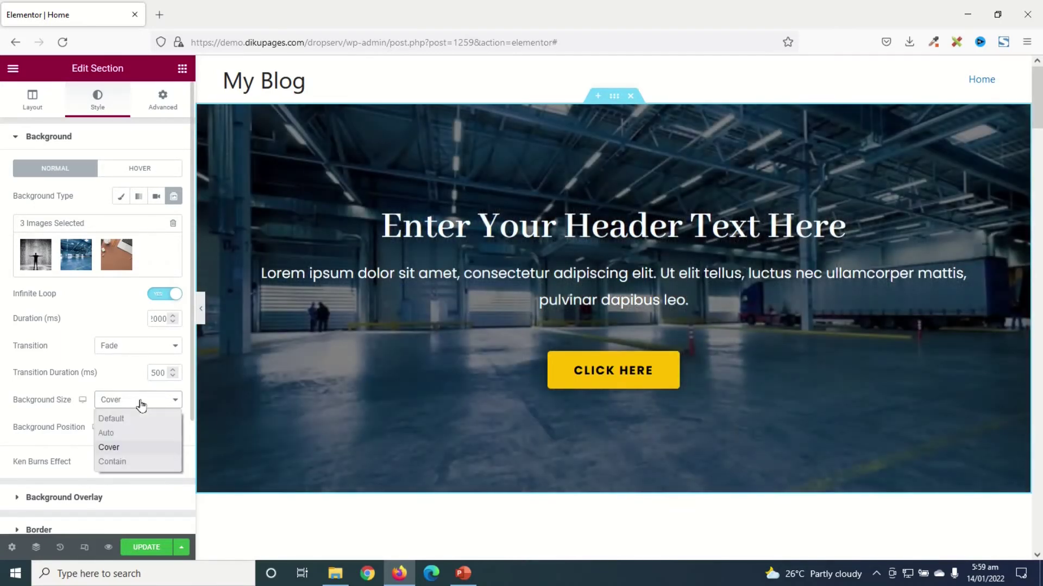
{"action": "left_click", "coordinate": [114, 462]}
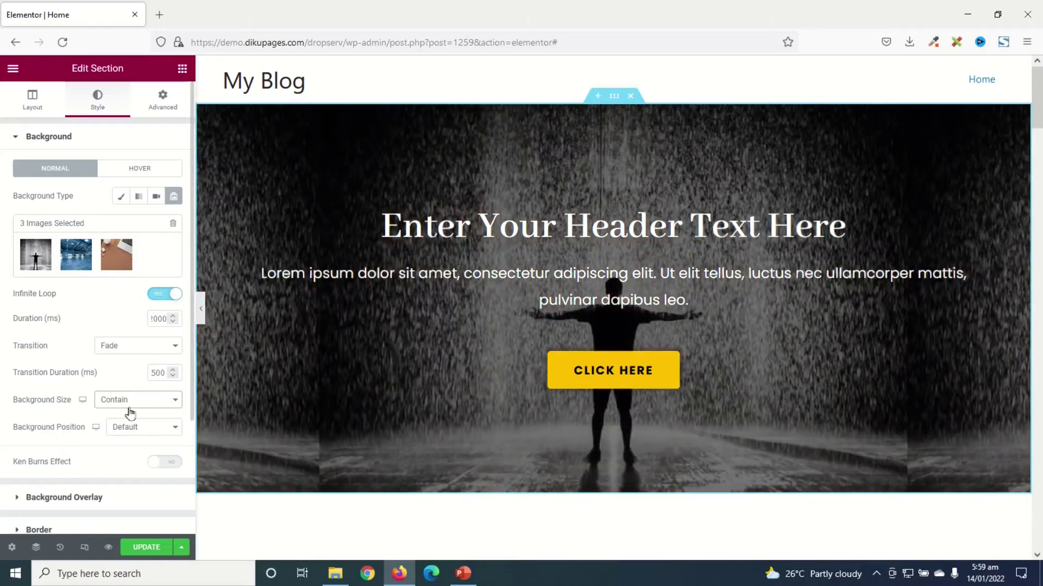
{"action": "left_click", "coordinate": [145, 403]}
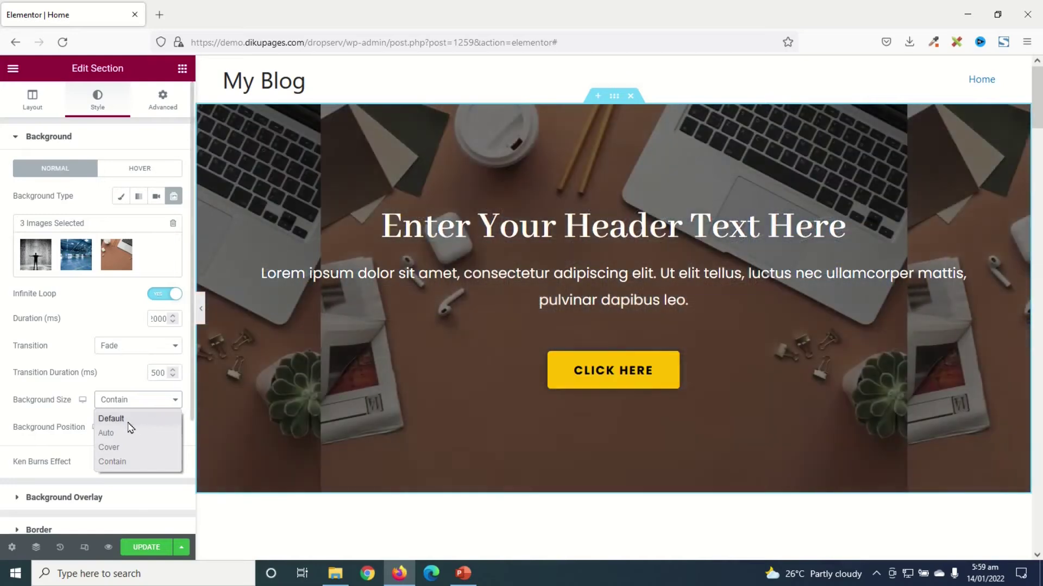
{"action": "left_click", "coordinate": [127, 419]}
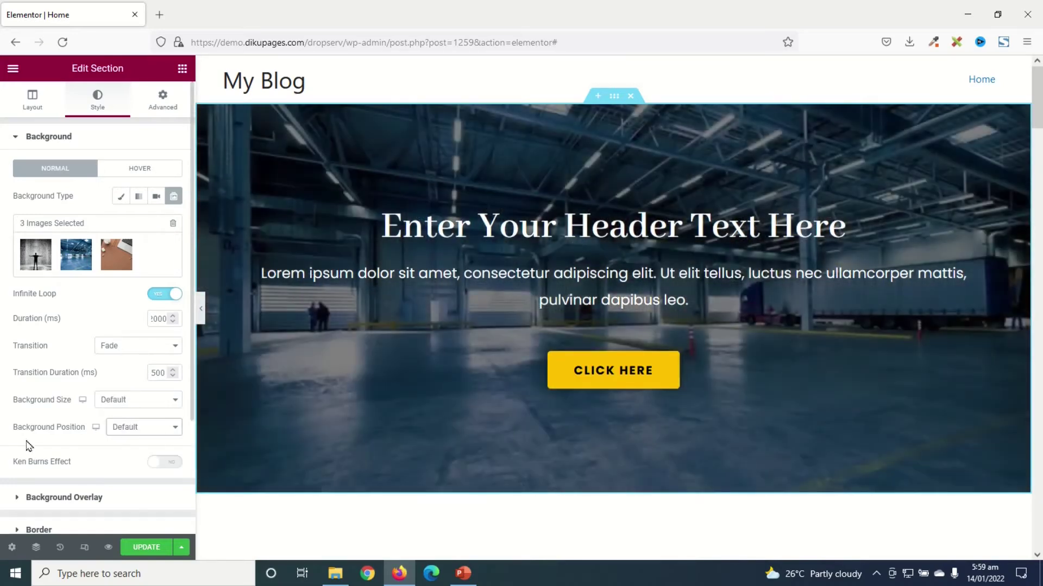
{"action": "left_click", "coordinate": [140, 434]}
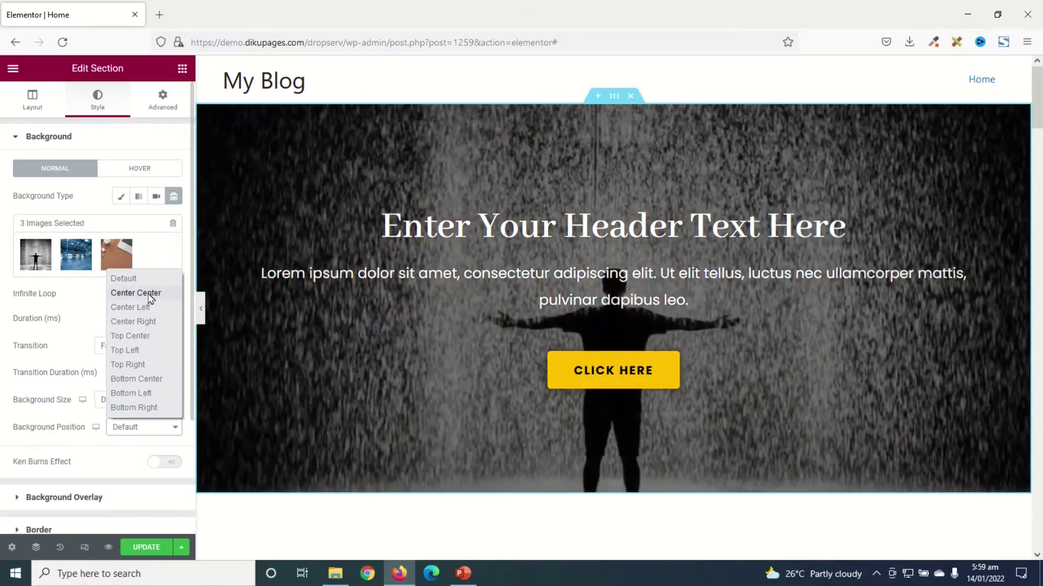
- Try the Center Center, Center Left and Top Center background positions
{"action": "left_click", "coordinate": [150, 296]}
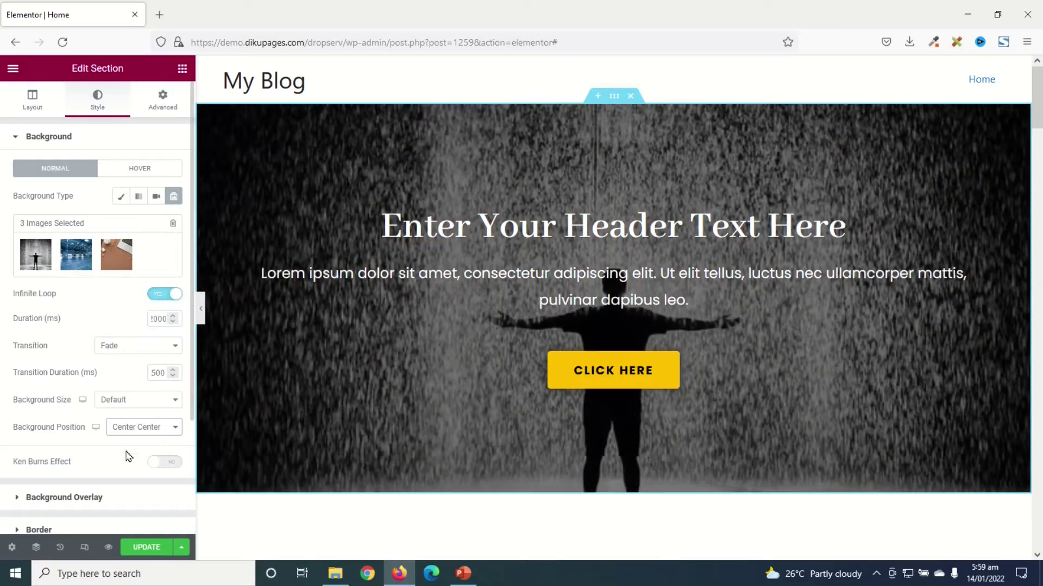
{"action": "left_click", "coordinate": [132, 438]}
{"action": "left_click", "coordinate": [151, 310]}
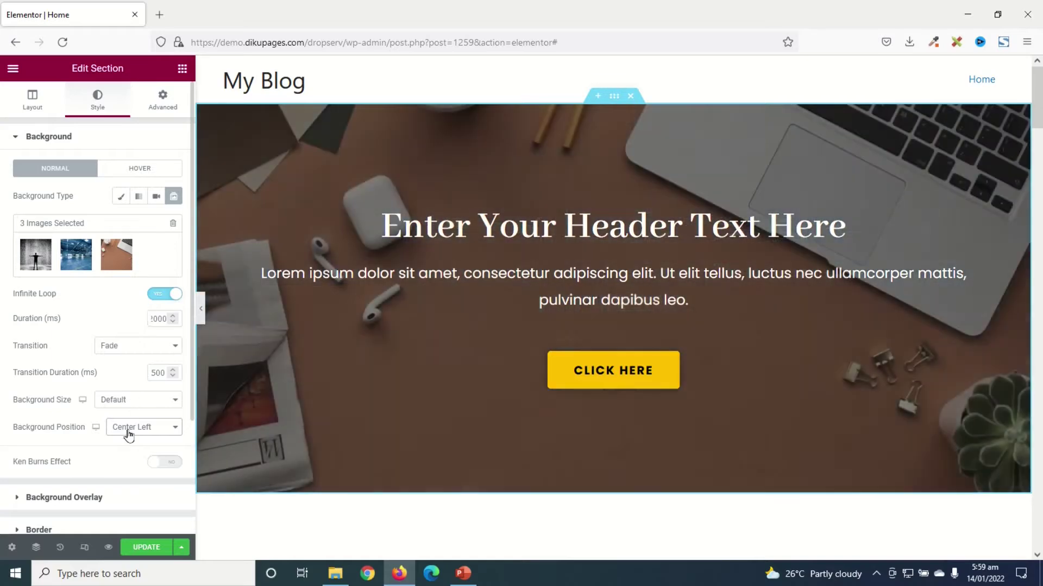
{"action": "left_click", "coordinate": [129, 433]}
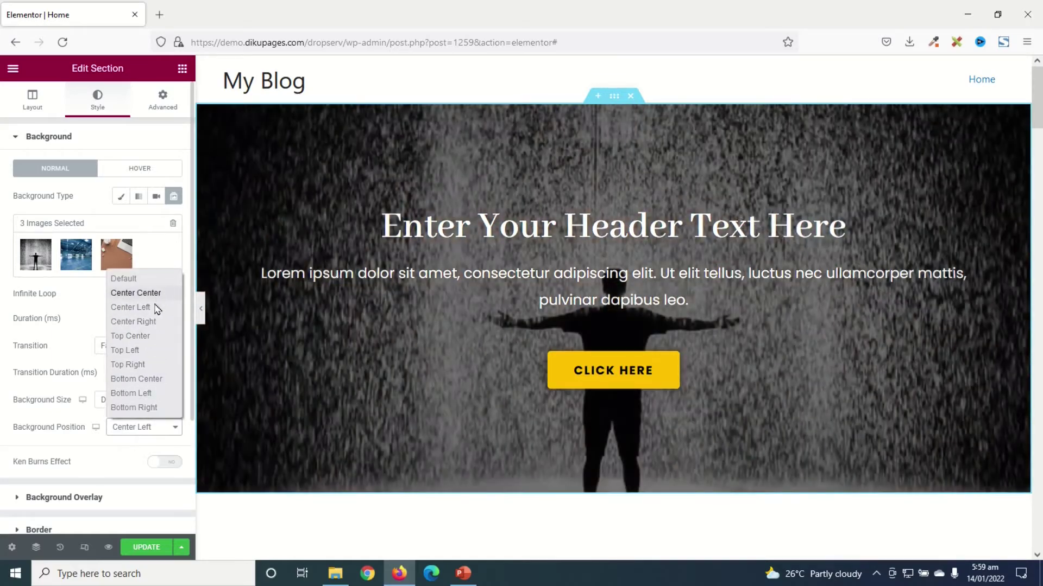
{"action": "left_click", "coordinate": [143, 335]}
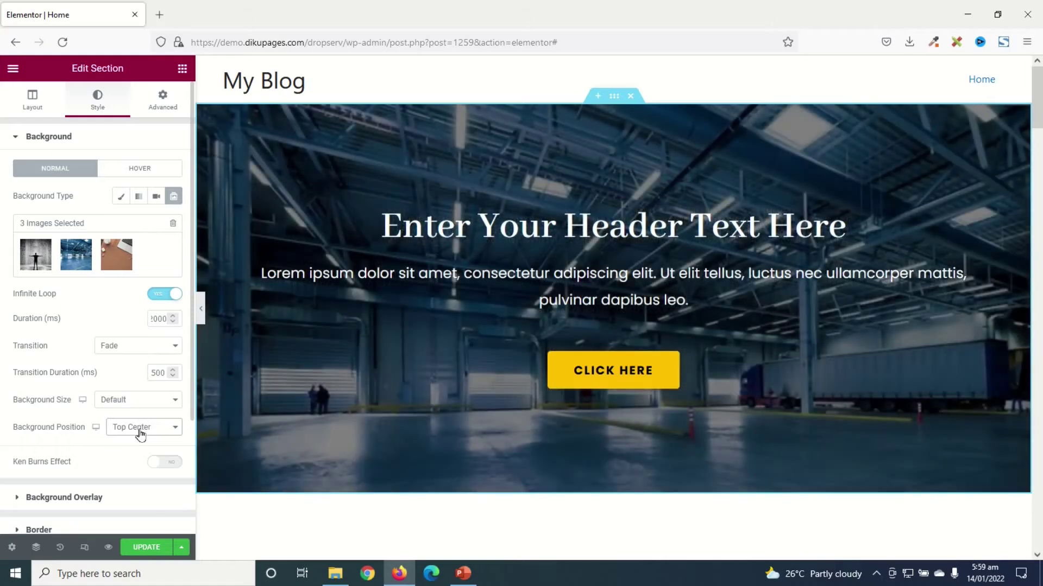
- Try Top Right, reset the background position to Default, and enable Ken Burns Effect
{"action": "left_click", "coordinate": [140, 428]}
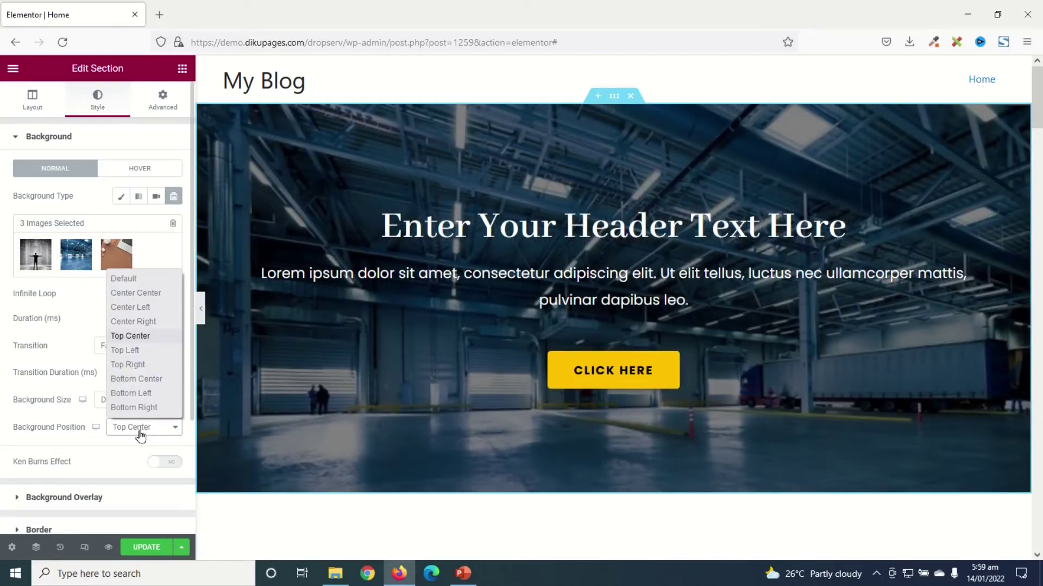
{"action": "left_click", "coordinate": [150, 366]}
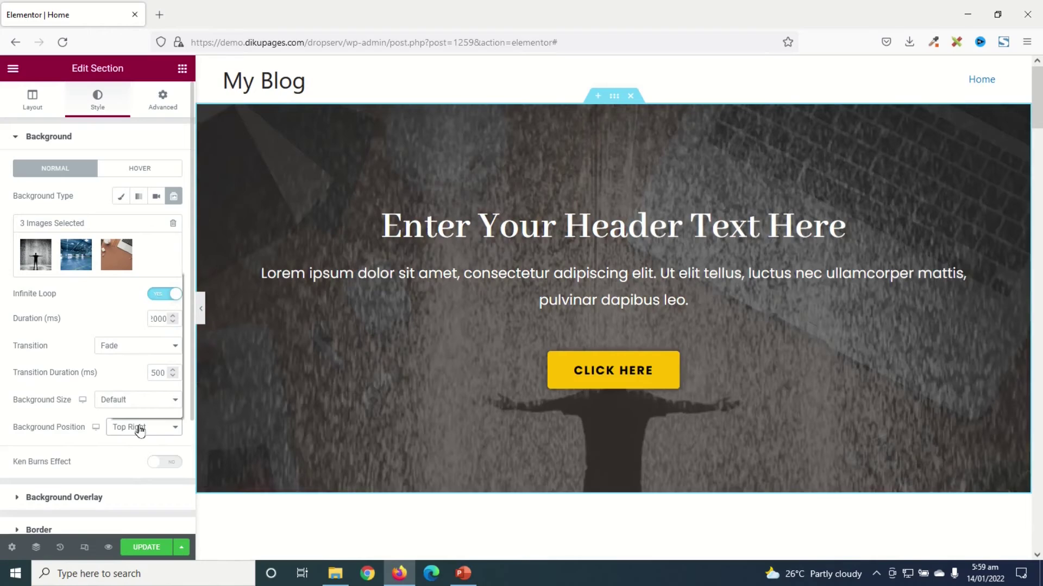
{"action": "left_click", "coordinate": [138, 428]}
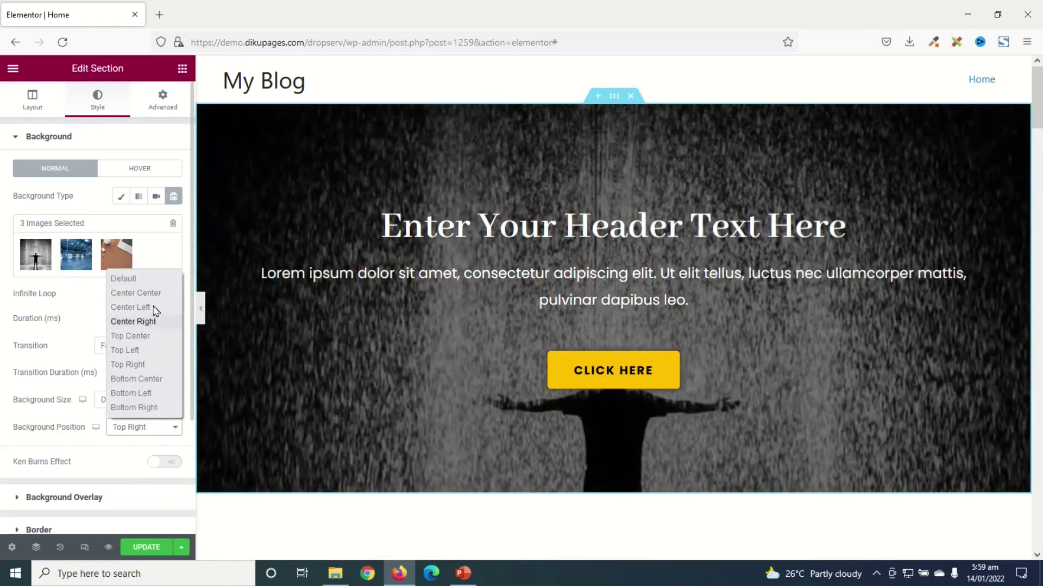
{"action": "left_click", "coordinate": [150, 279]}
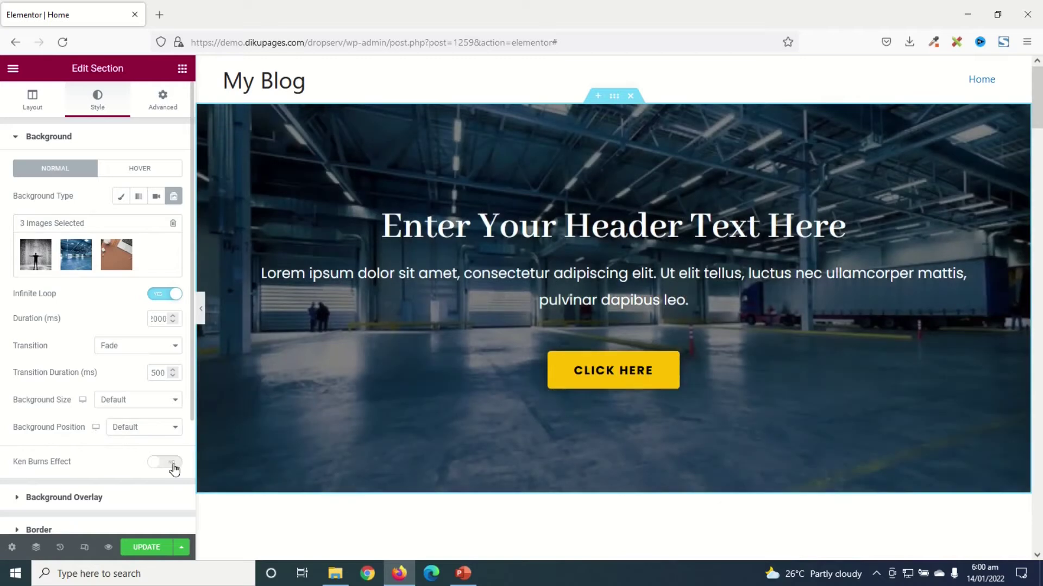
{"action": "left_click", "coordinate": [166, 463]}
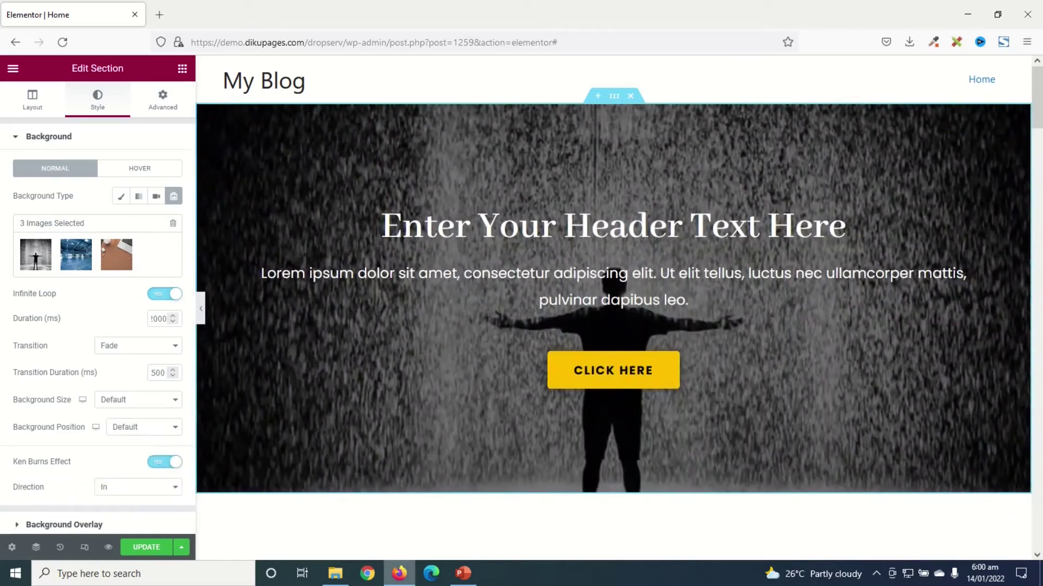
- Try the Ken Burns direction Out, then set it back to In
{"action": "mouse_move", "coordinate": [399, 572]}
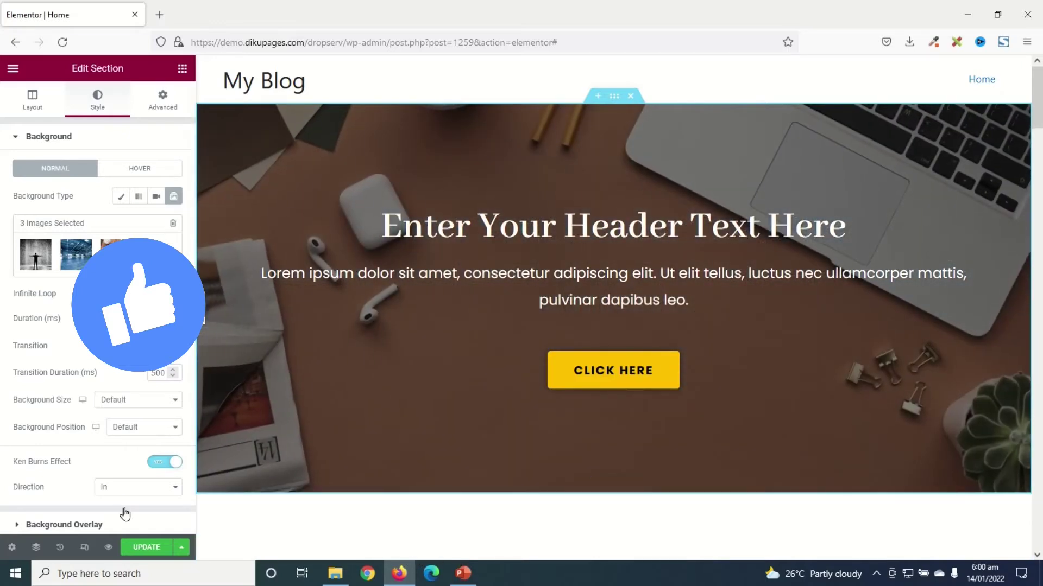
{"action": "left_click", "coordinate": [121, 491]}
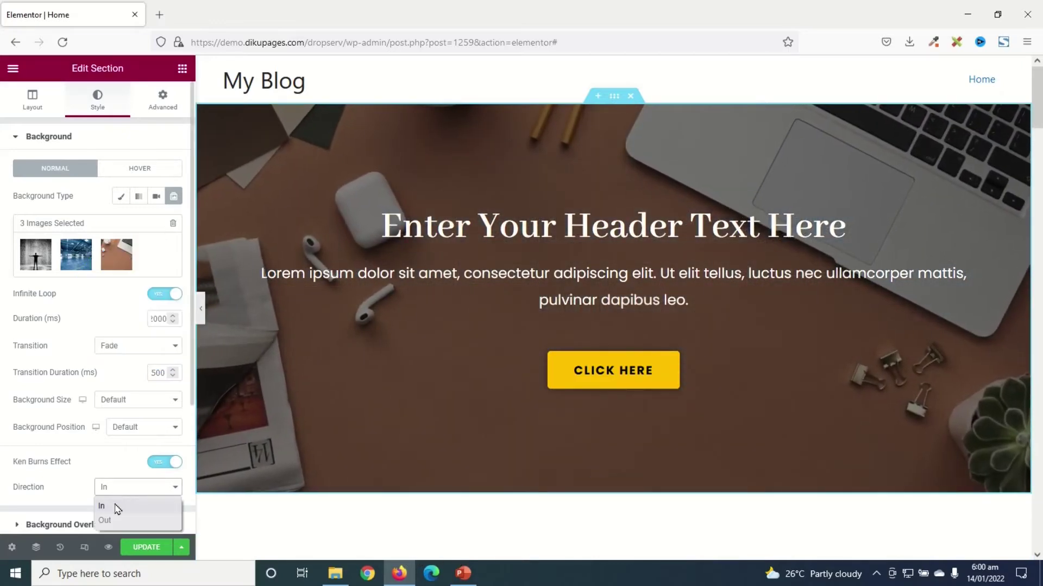
{"action": "left_click", "coordinate": [105, 521]}
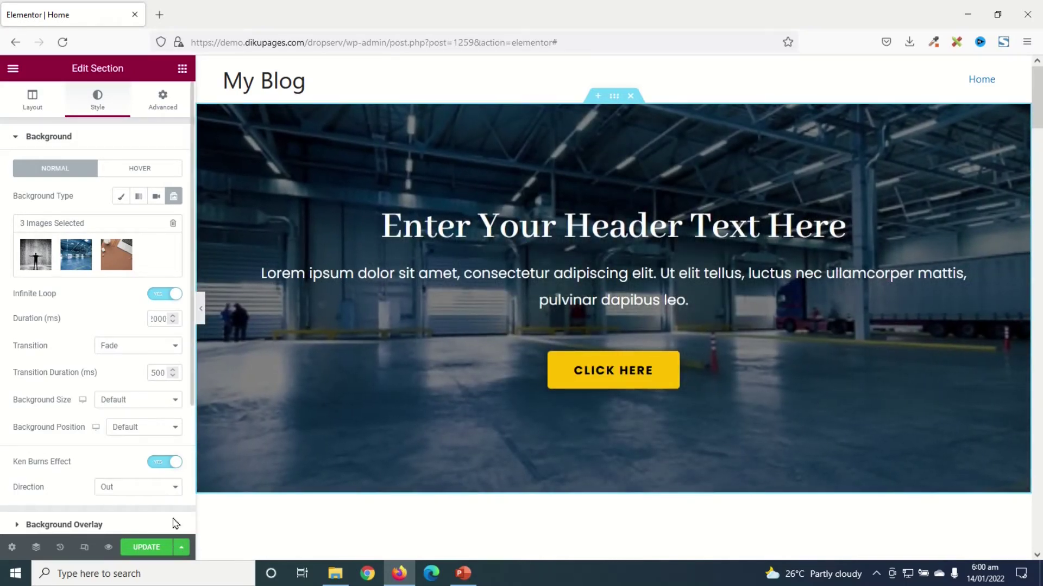
{"action": "left_click", "coordinate": [120, 488]}
{"action": "left_click", "coordinate": [124, 508]}
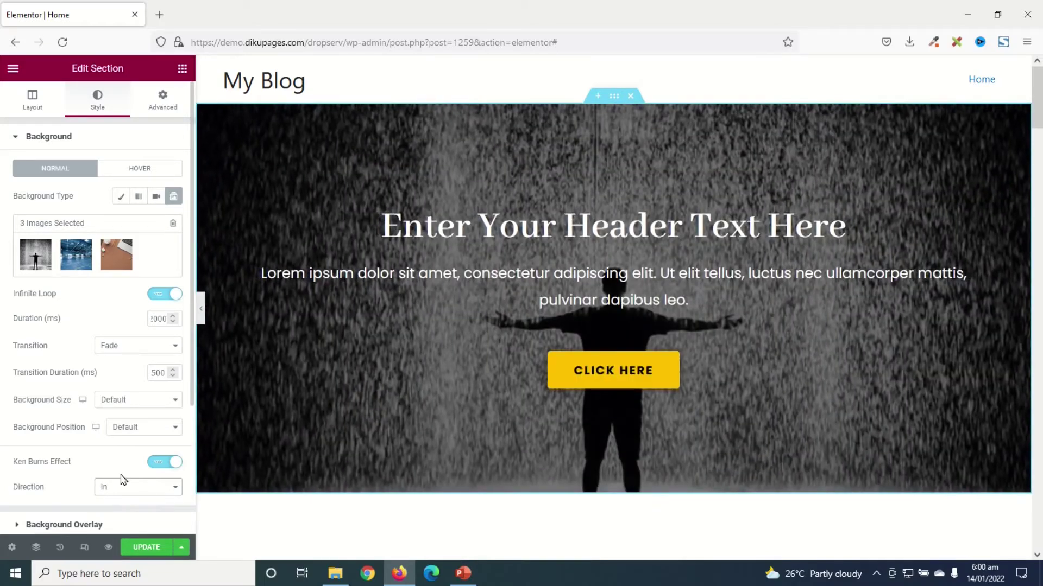
- Scroll down and expand the Background Overlay settings
{"action": "scroll", "coordinate": [109, 483], "scroll_direction": "down", "scroll_amount": 3}
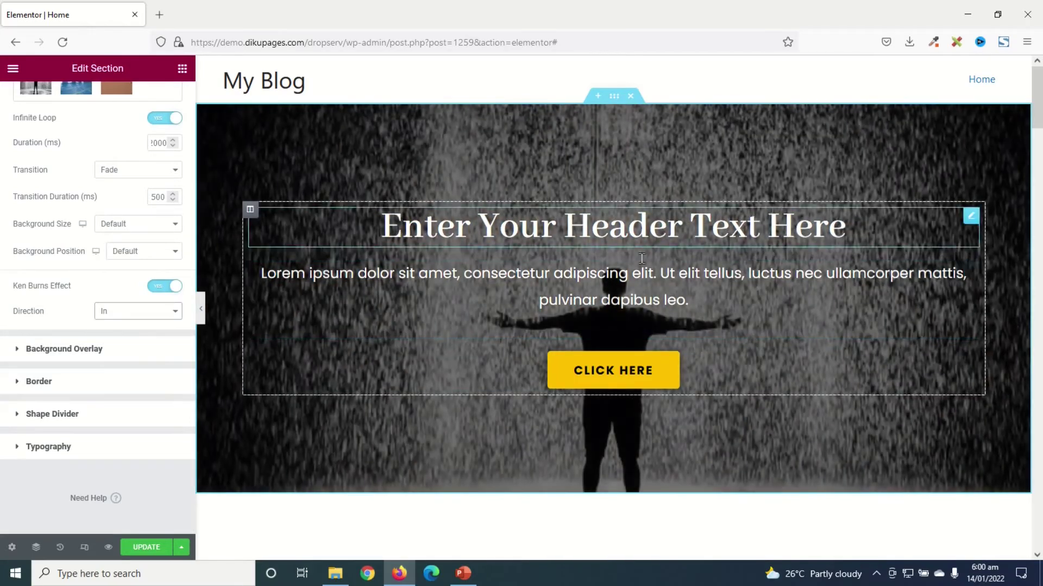
{"action": "scroll", "coordinate": [46, 353], "scroll_direction": "down", "scroll_amount": 1}
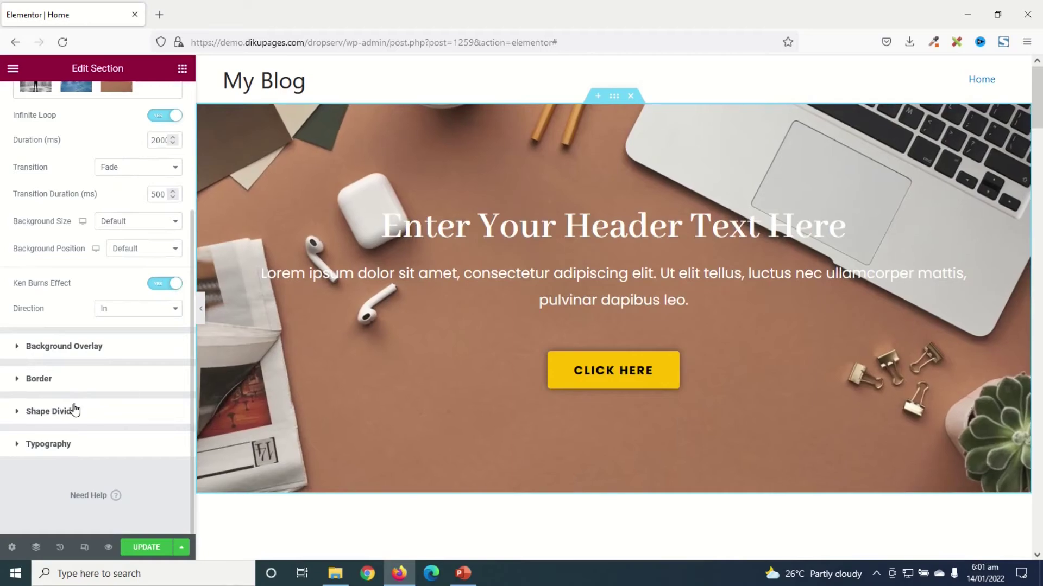
{"action": "left_click", "coordinate": [63, 350]}
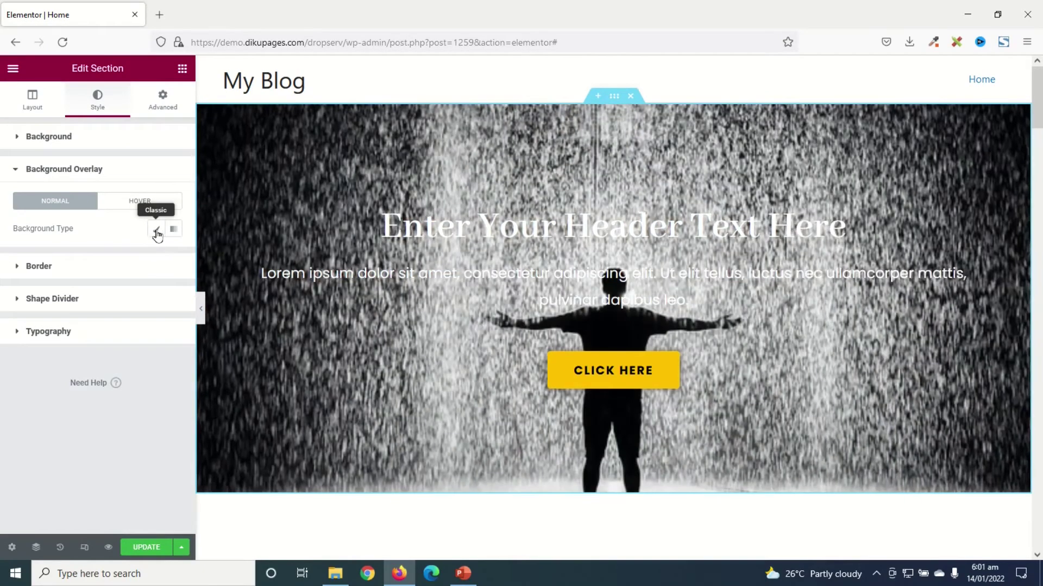
- Add a Classic black overlay and set its opacity to 0.6
{"action": "left_click", "coordinate": [155, 231]}
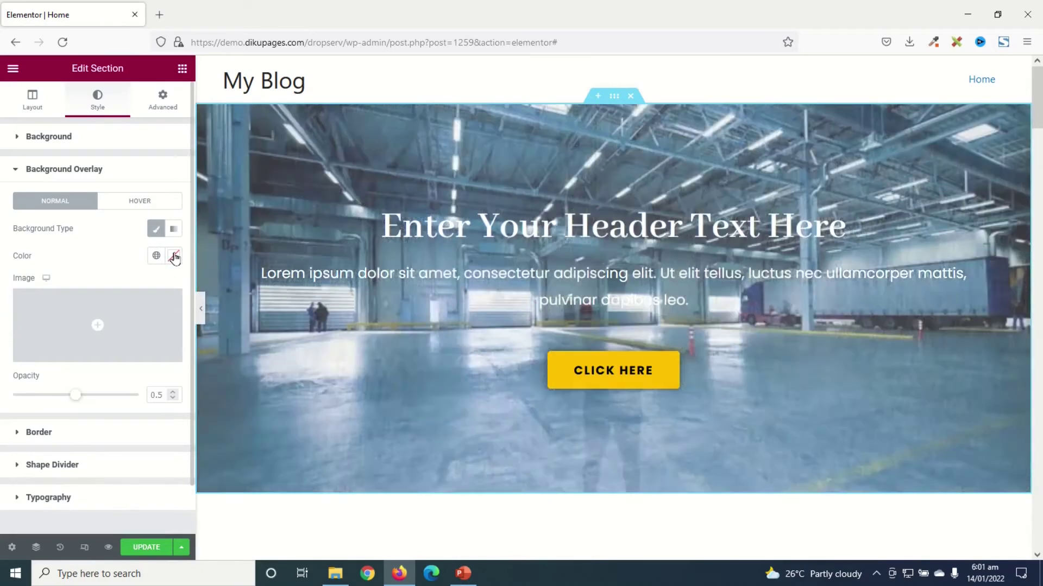
{"action": "left_click", "coordinate": [173, 255]}
{"action": "left_click_drag", "start_coordinate": [98, 377], "coordinate": [35, 412]}
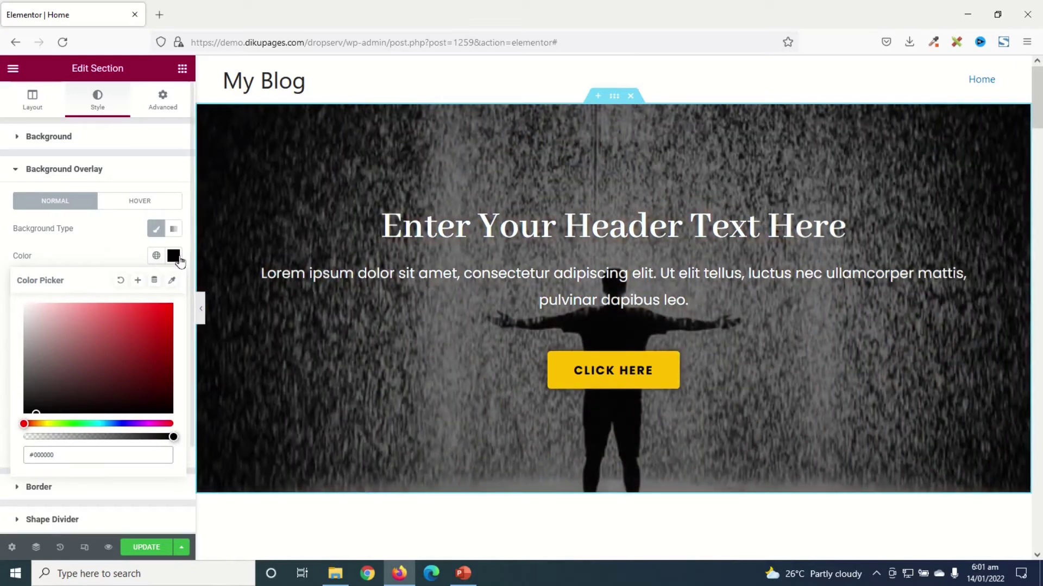
{"action": "left_click", "coordinate": [173, 256]}
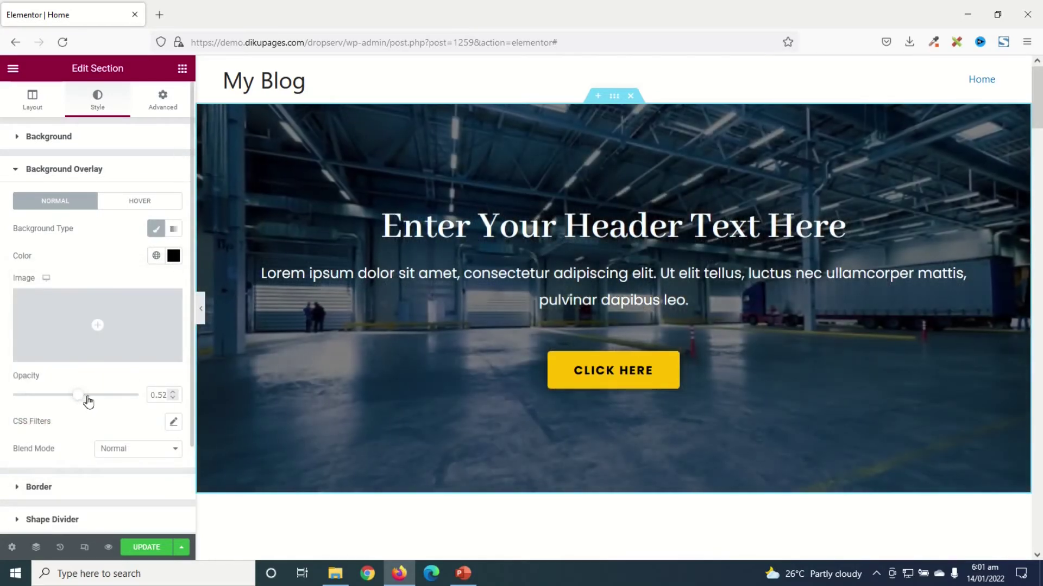
{"action": "left_click_drag", "start_coordinate": [88, 401], "coordinate": [28, 401]}
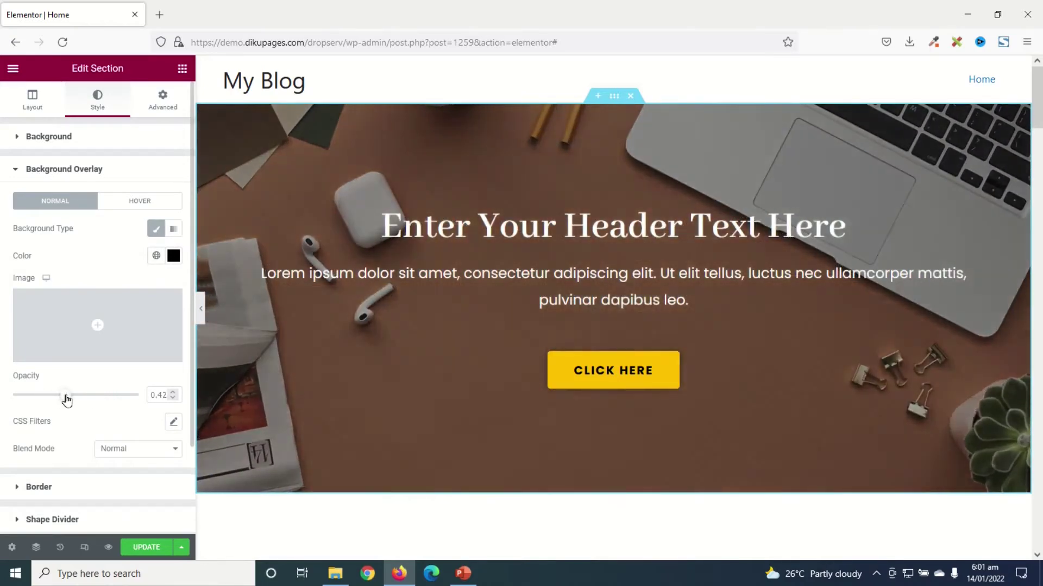
{"action": "left_click", "coordinate": [68, 400]}
{"action": "left_click_drag", "start_coordinate": [163, 395], "coordinate": [148, 391]}
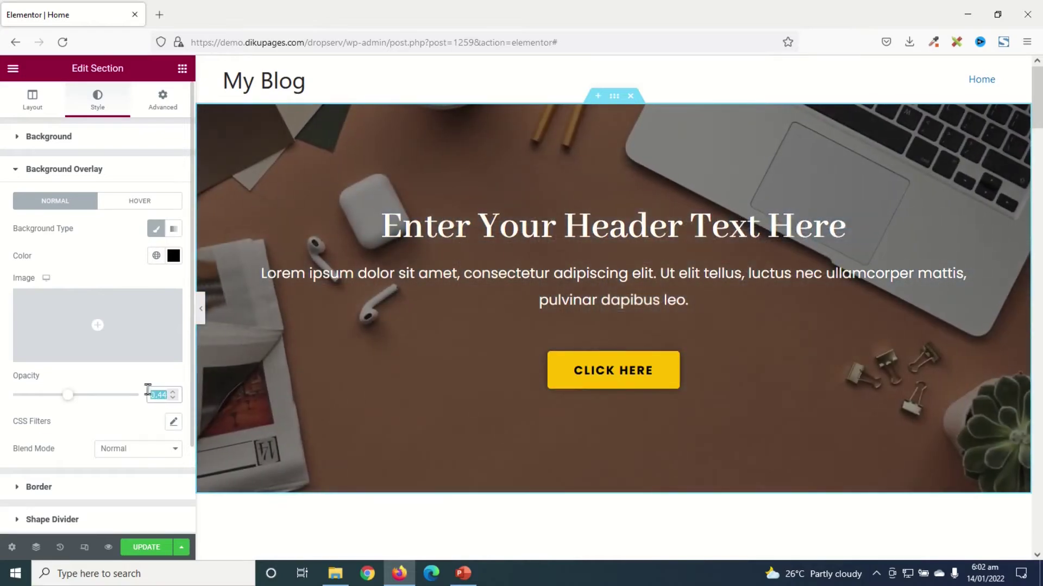
{"action": "type", "text": "0.6"}
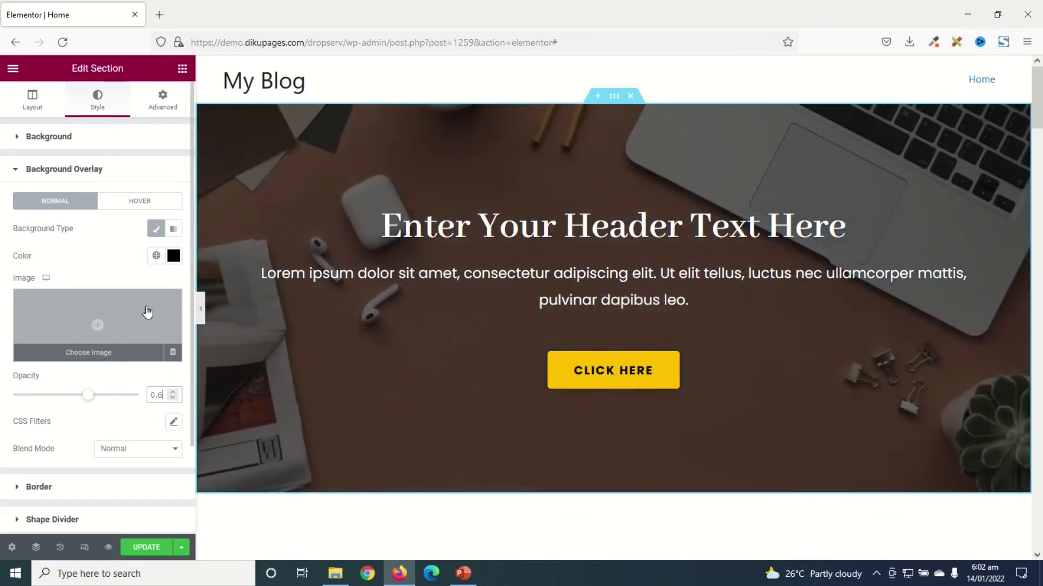
- Switch the overlay to Gradient and make its first colour a deep blue
{"action": "left_click", "coordinate": [177, 232]}
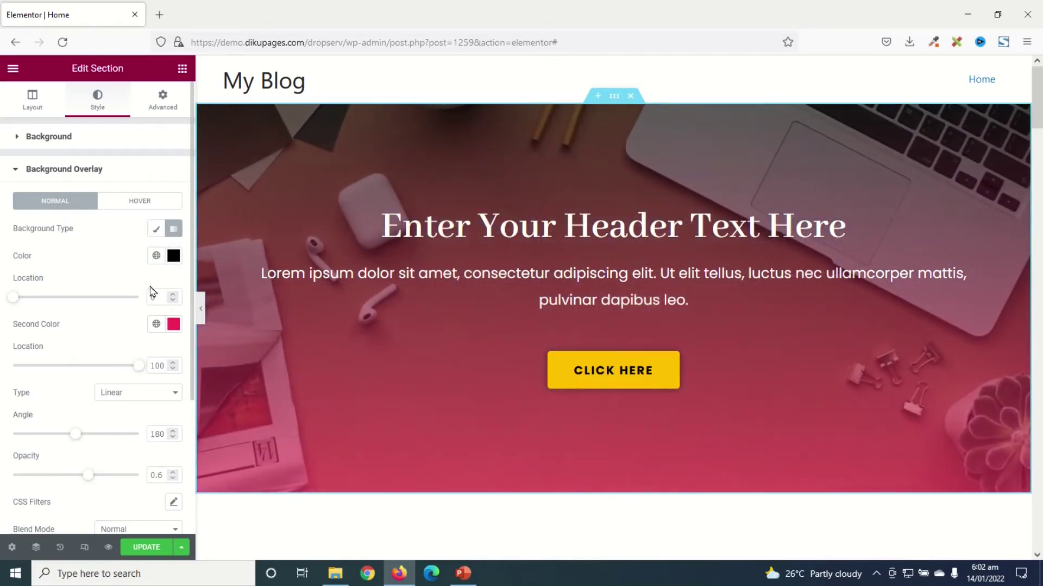
{"action": "left_click", "coordinate": [174, 259]}
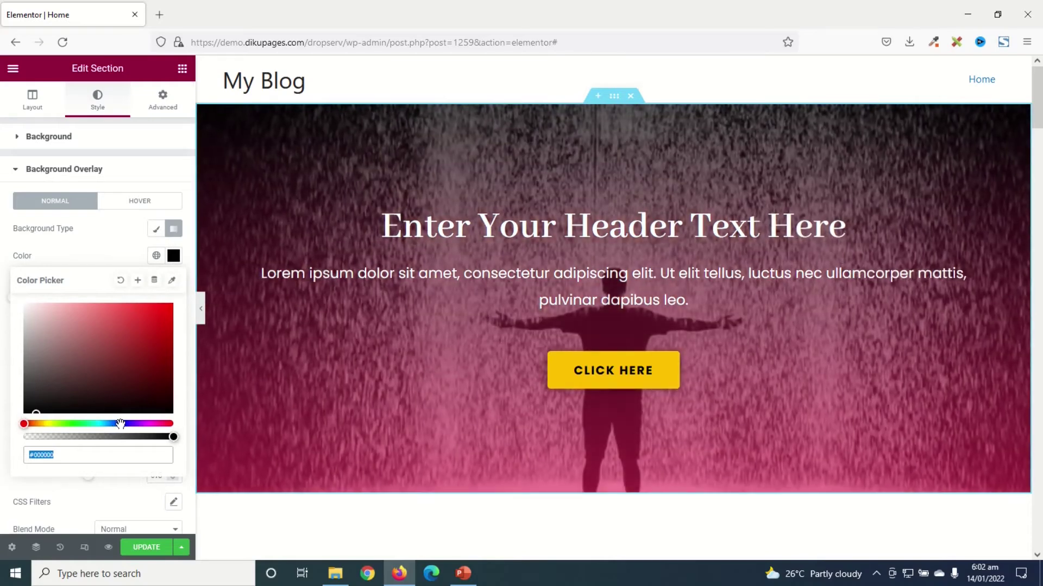
{"action": "left_click", "coordinate": [121, 424]}
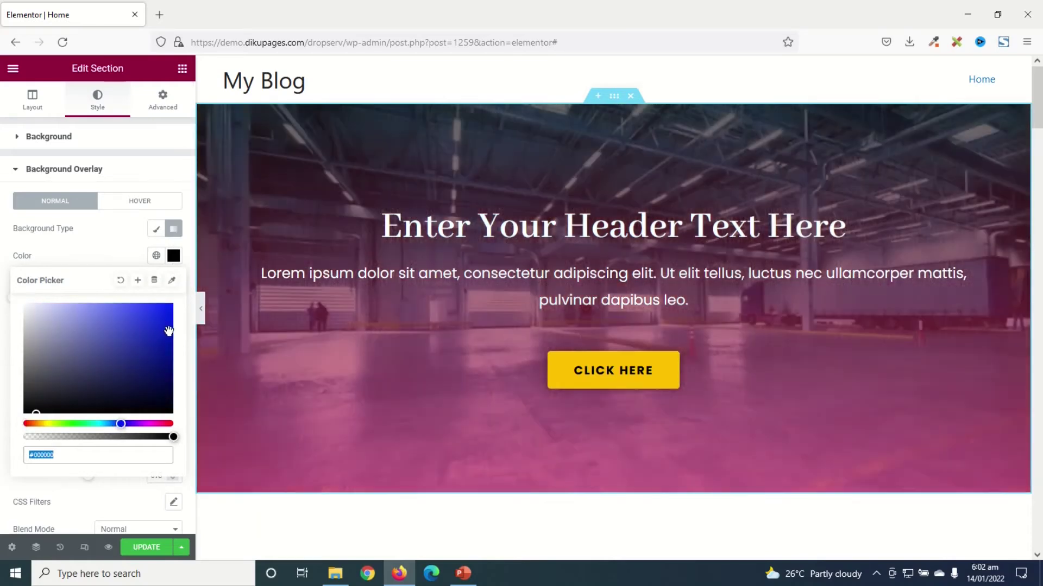
{"action": "left_click", "coordinate": [148, 330]}
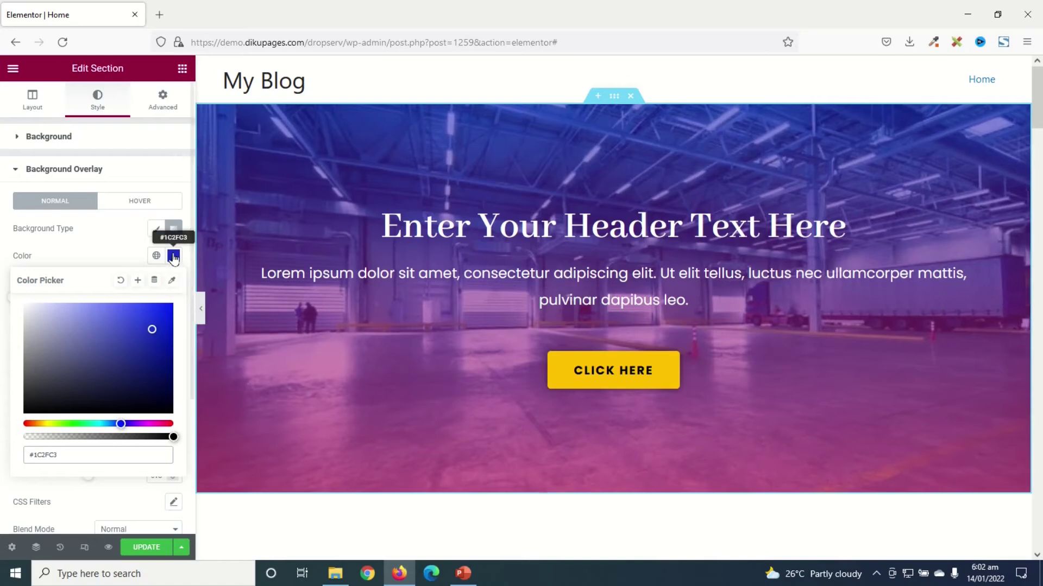
{"action": "left_click", "coordinate": [174, 257]}
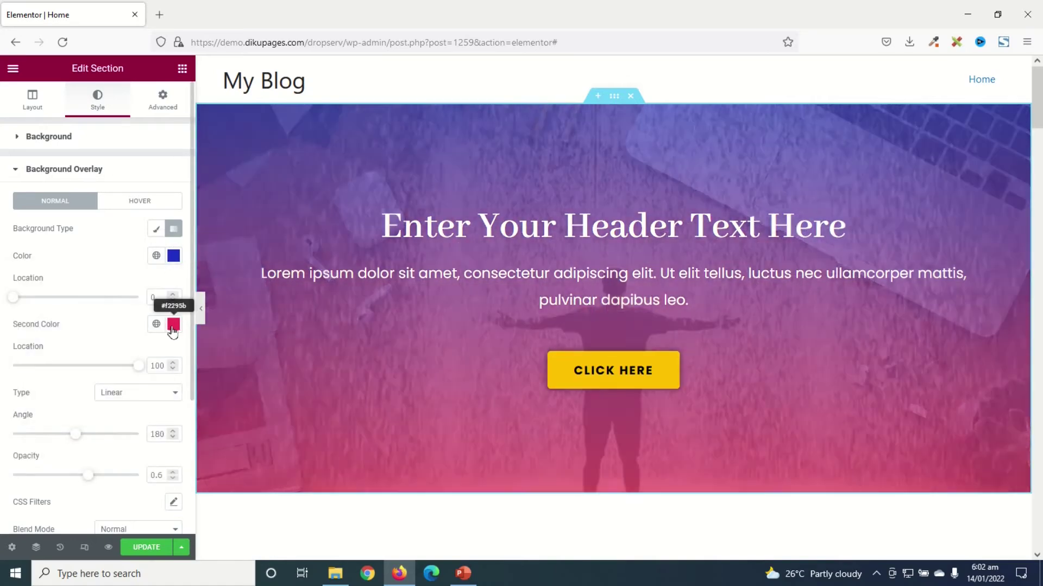
- Set the gradient's second colour to dark red (#840021)
{"action": "left_click", "coordinate": [172, 324]}
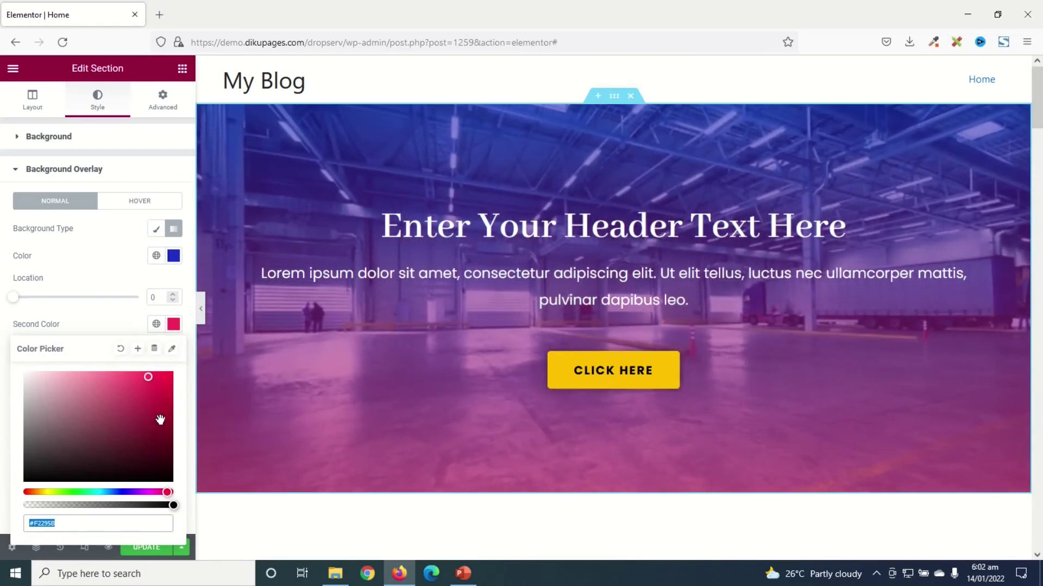
{"action": "left_click_drag", "start_coordinate": [164, 418], "coordinate": [174, 417]}
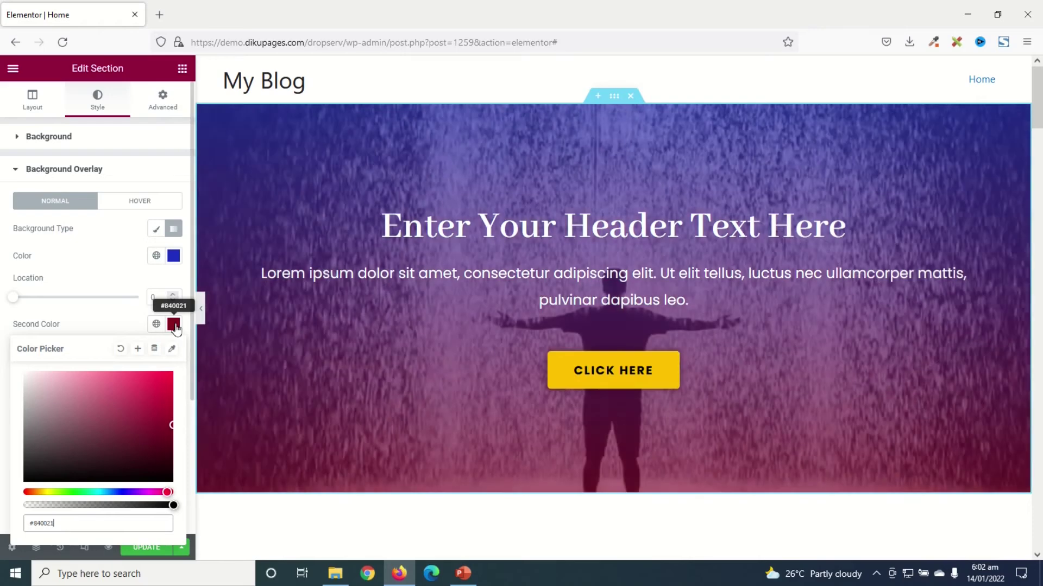
{"action": "left_click", "coordinate": [173, 324]}
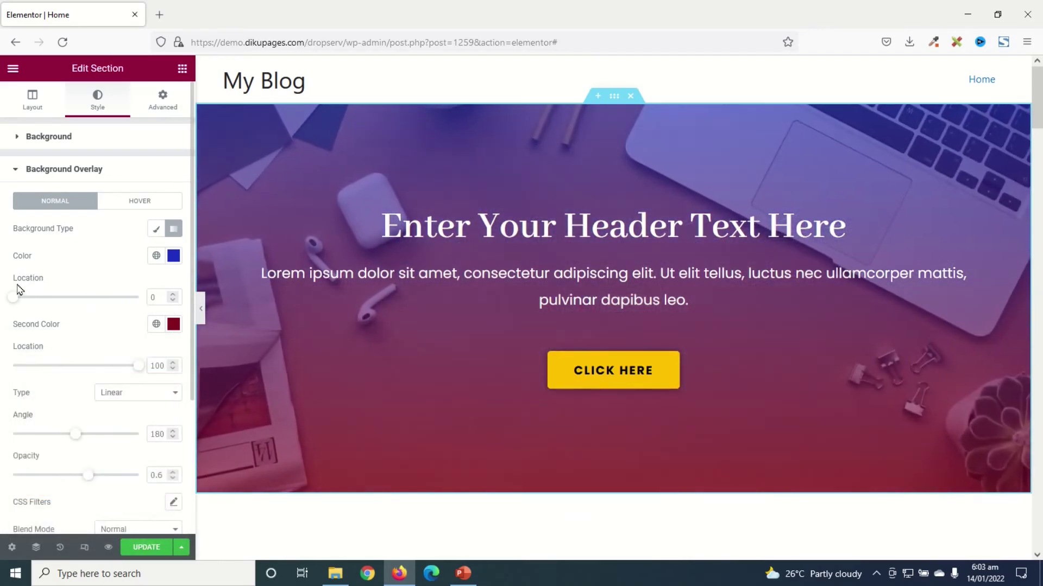
{"action": "left_click", "coordinate": [170, 299]}
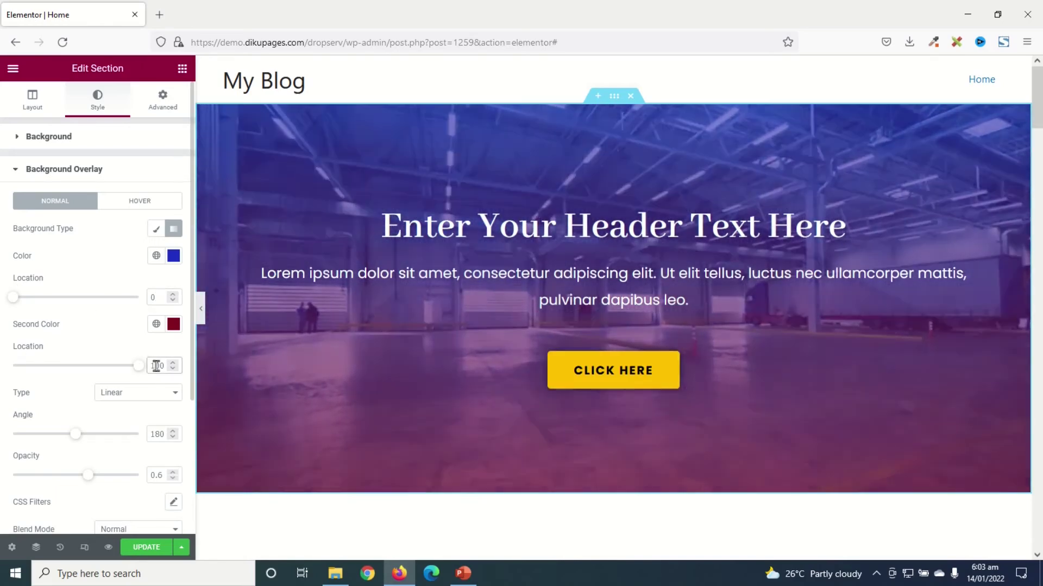
- Try locations 50 and 10 for the dark-red colour stop, then return it to 100
{"action": "double_click", "coordinate": [156, 365]}
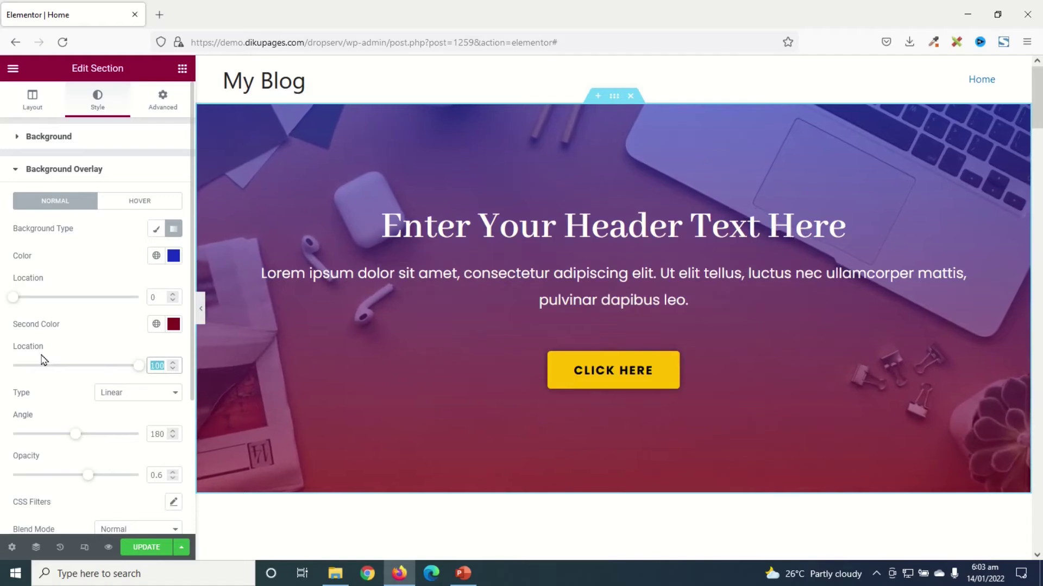
{"action": "type", "text": "50"}
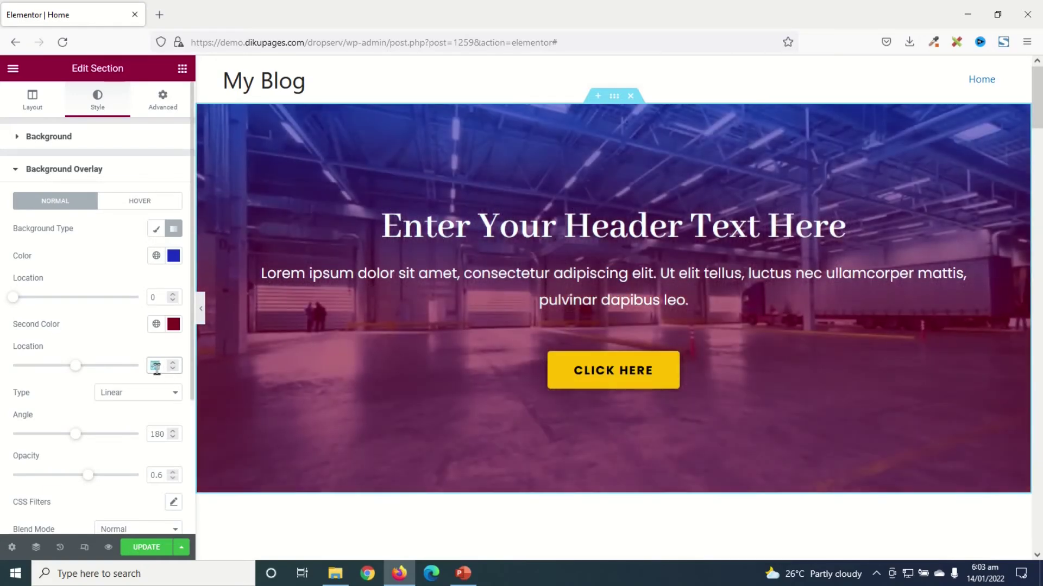
{"action": "double_click", "coordinate": [154, 366]}
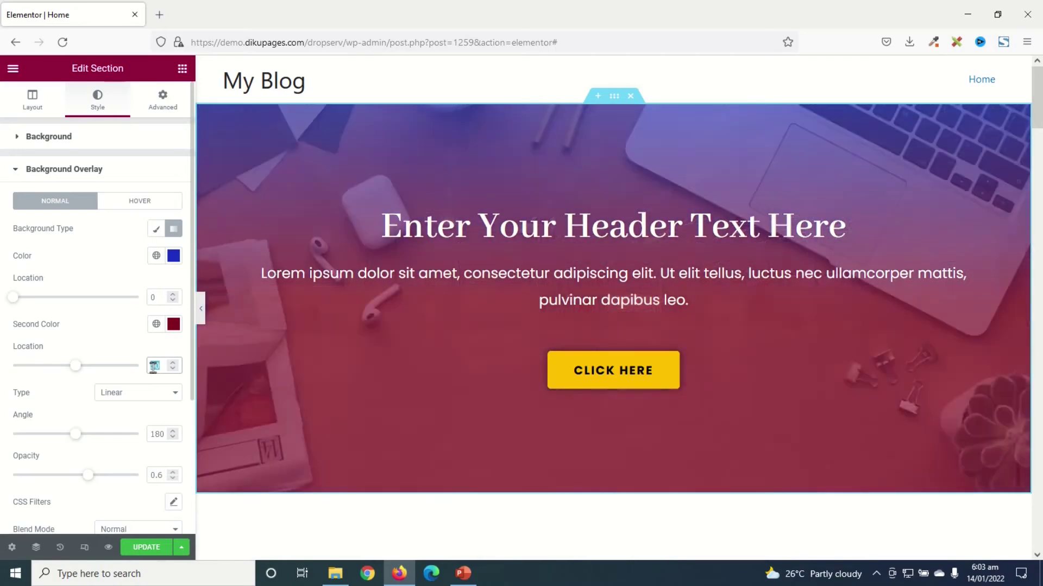
{"action": "type", "text": "10"}
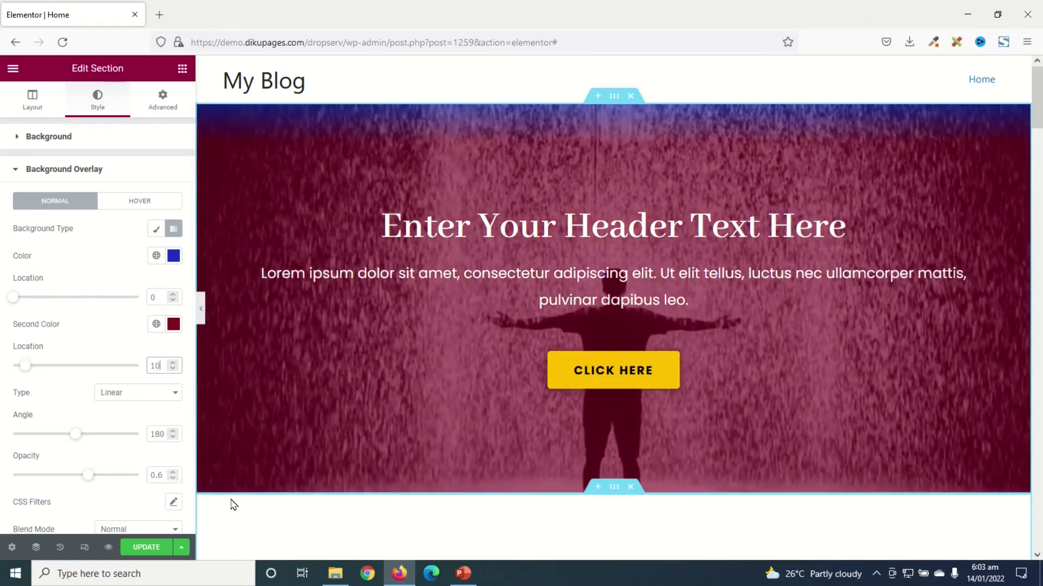
{"action": "type", "text": "0"}
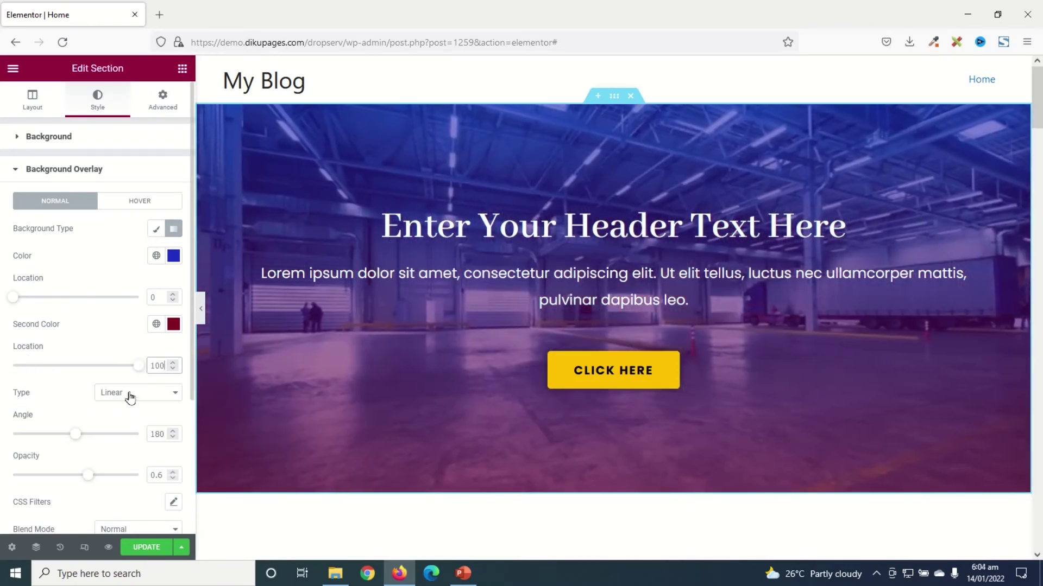
{"action": "left_click", "coordinate": [146, 394]}
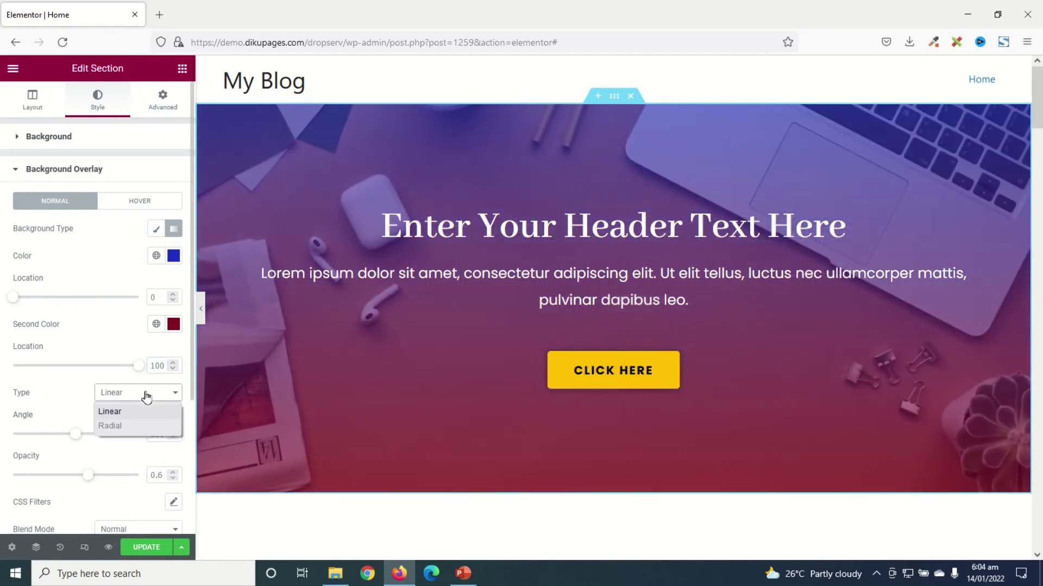
- Preview the overlay as a radial gradient centred at the bottom
{"action": "left_click", "coordinate": [132, 428]}
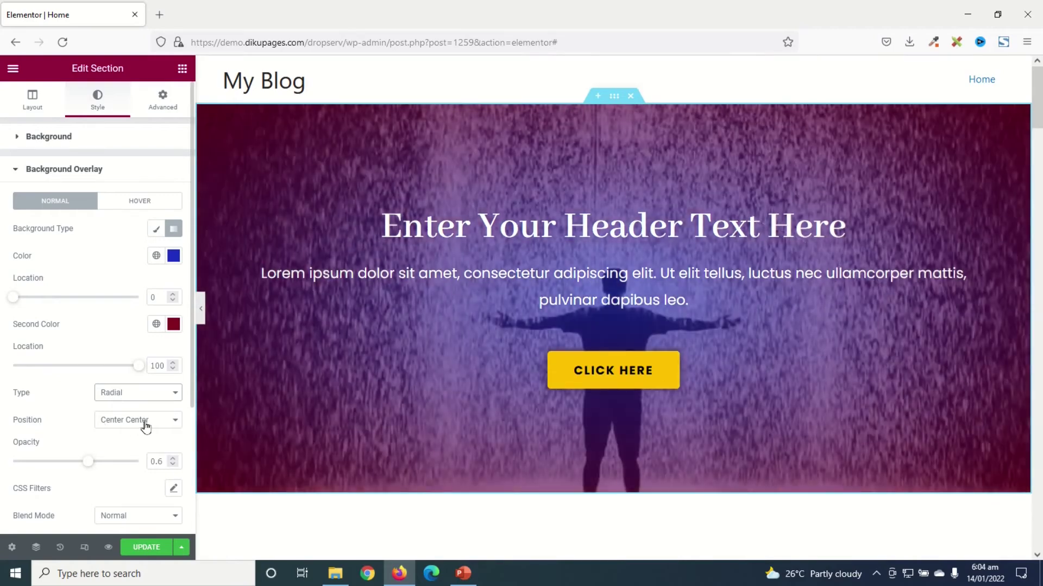
{"action": "left_click", "coordinate": [134, 424]}
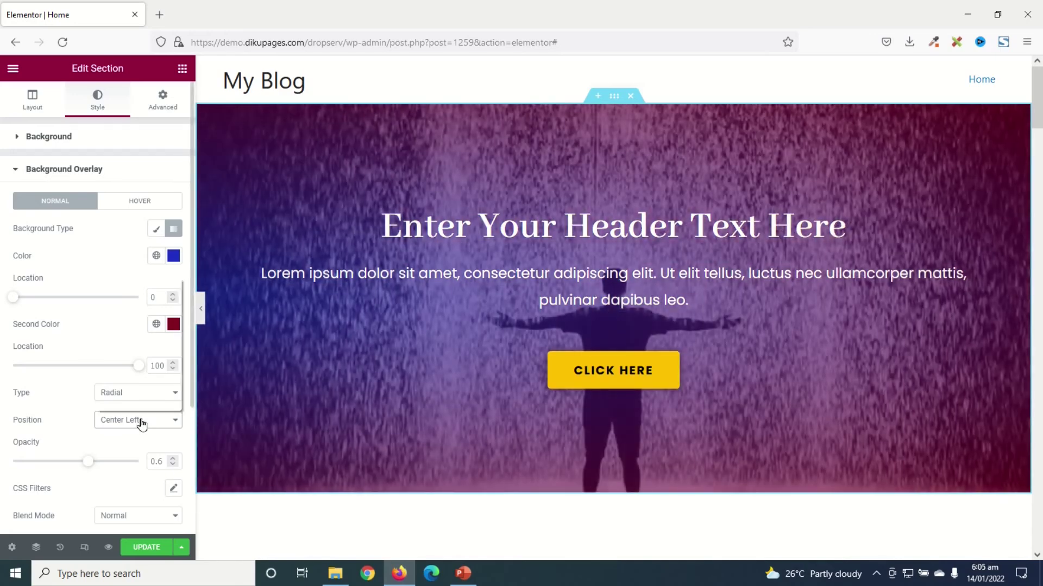
{"action": "left_click", "coordinate": [143, 422]}
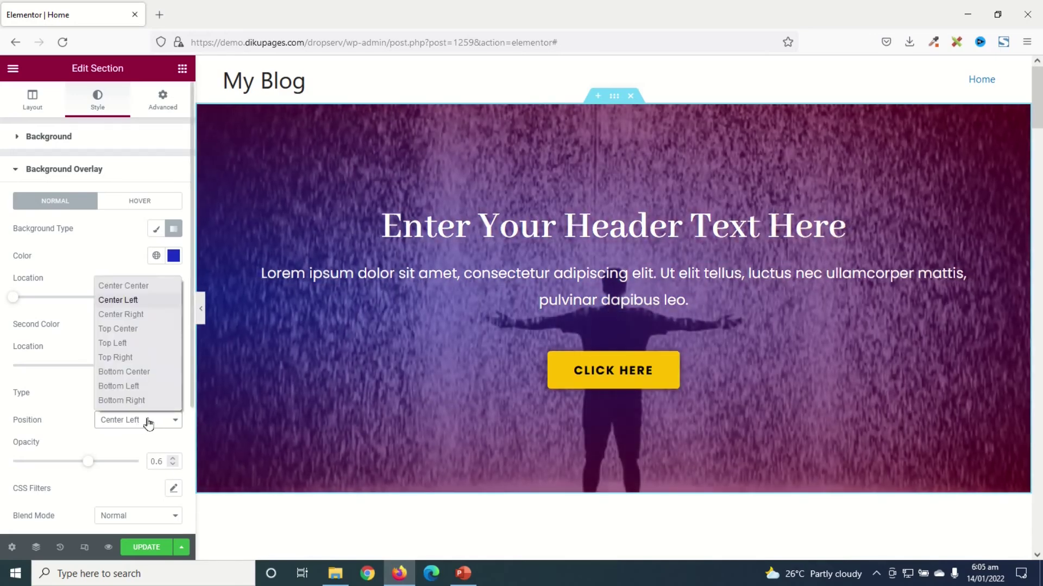
{"action": "left_click", "coordinate": [143, 372]}
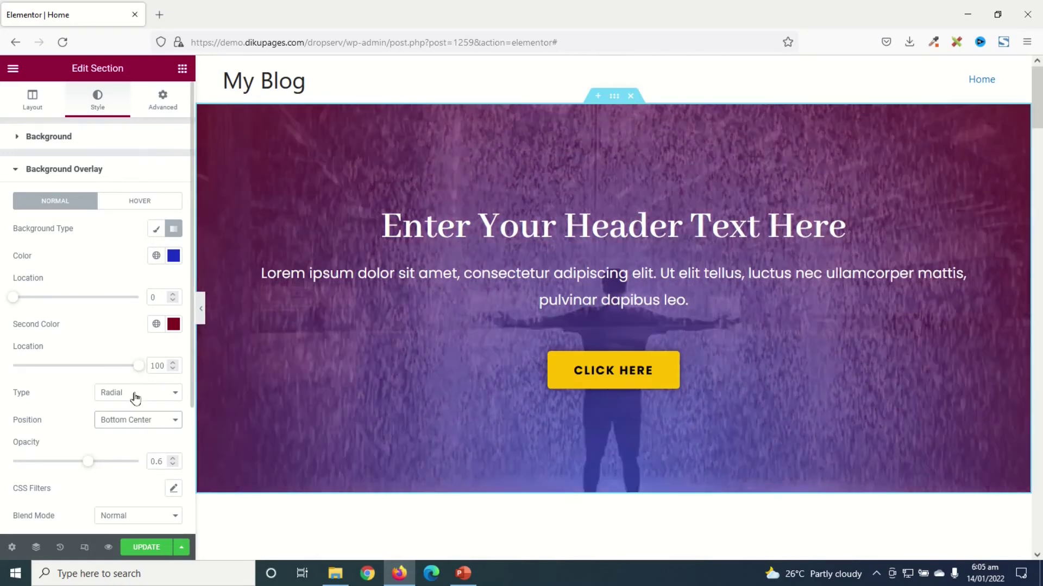
- Switch the overlay back to a linear gradient with a 90° angle
{"action": "left_click", "coordinate": [134, 394]}
{"action": "left_click", "coordinate": [111, 412]}
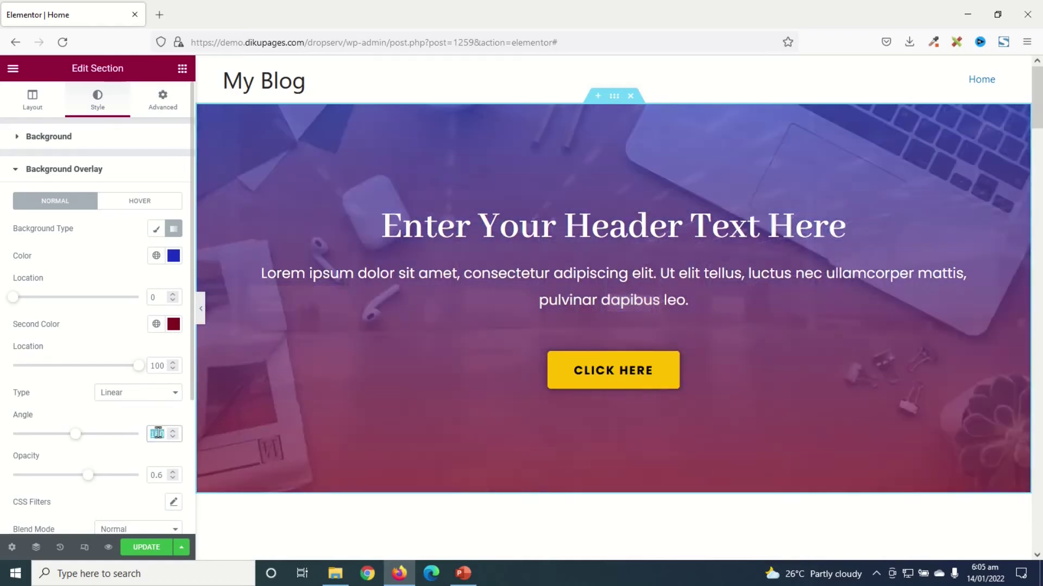
{"action": "type", "text": "90"}
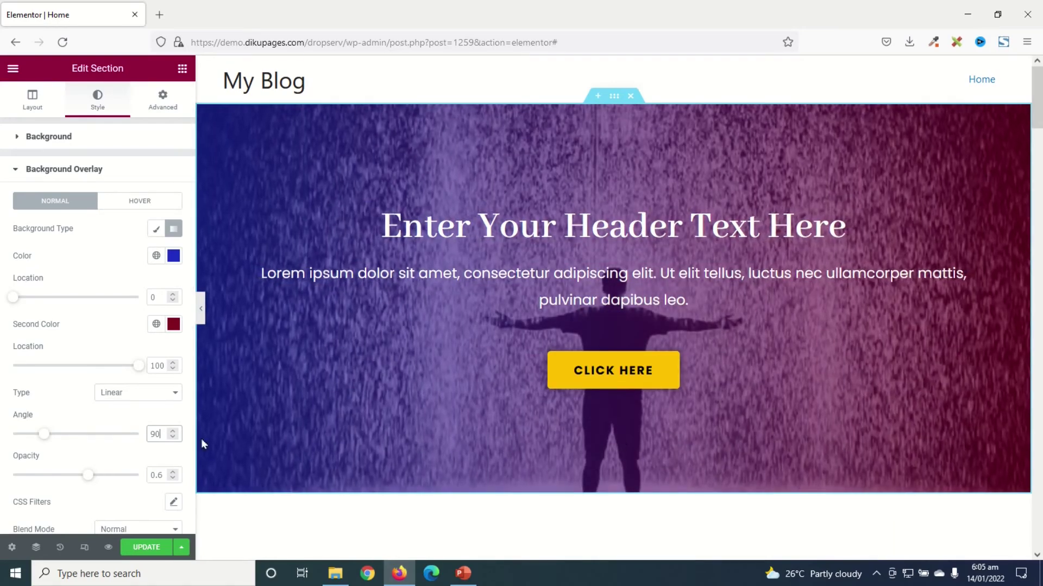
{"action": "scroll", "coordinate": [121, 321], "scroll_direction": "down", "scroll_amount": 3}
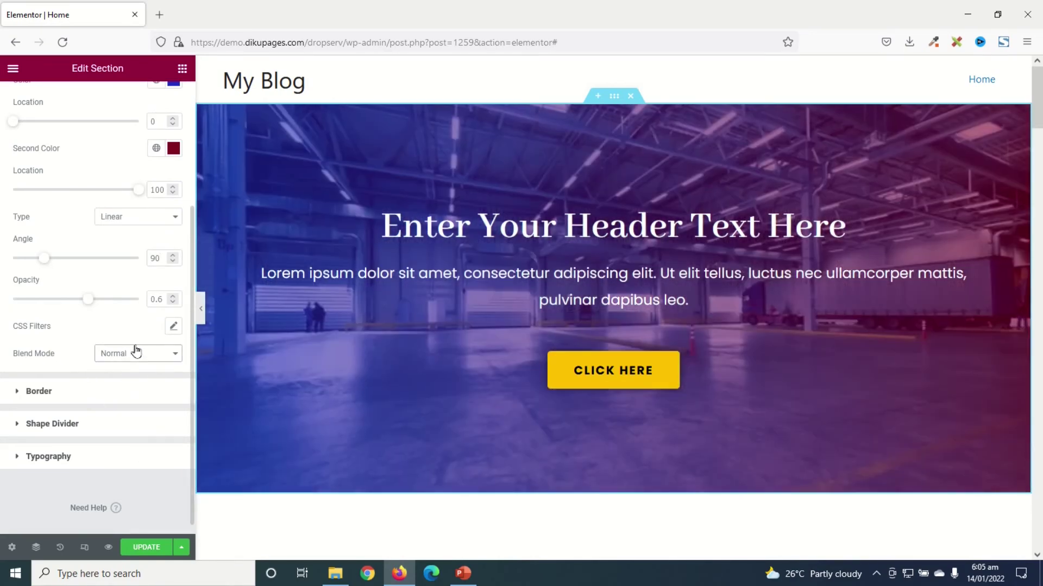
{"action": "left_click", "coordinate": [135, 354]}
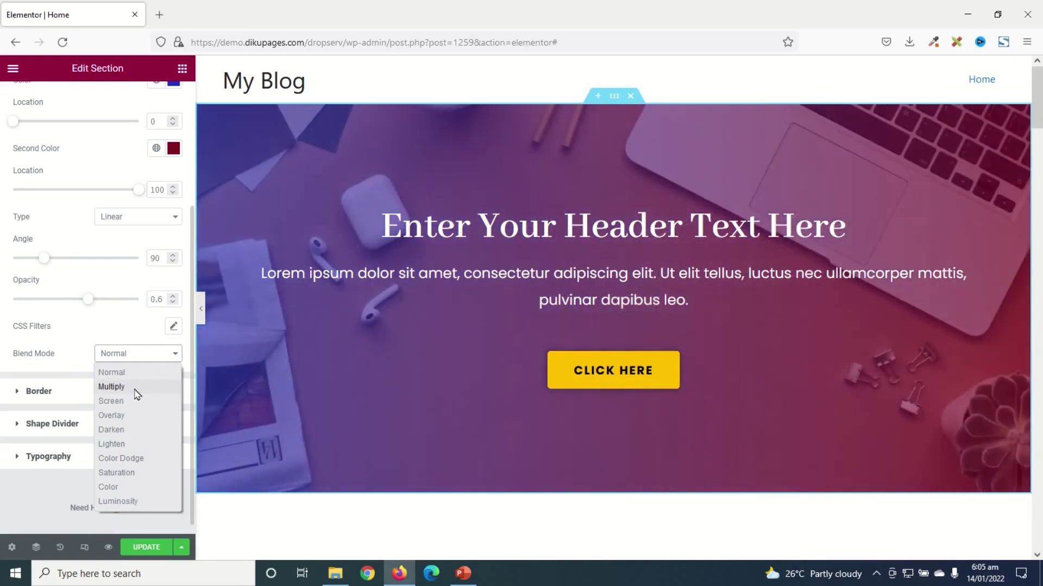
{"action": "left_click", "coordinate": [135, 388]}
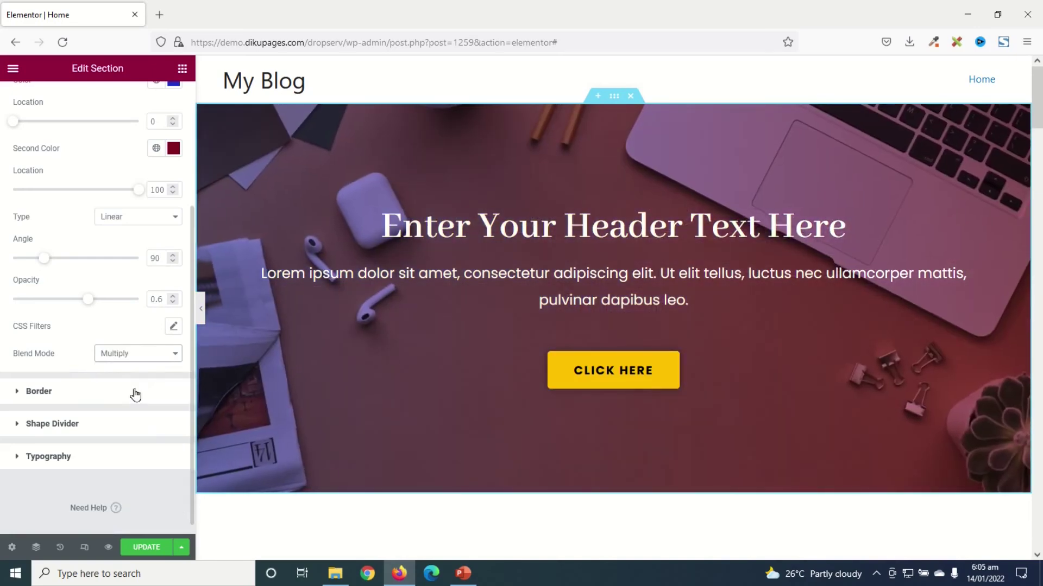
{"action": "left_click", "coordinate": [137, 358]}
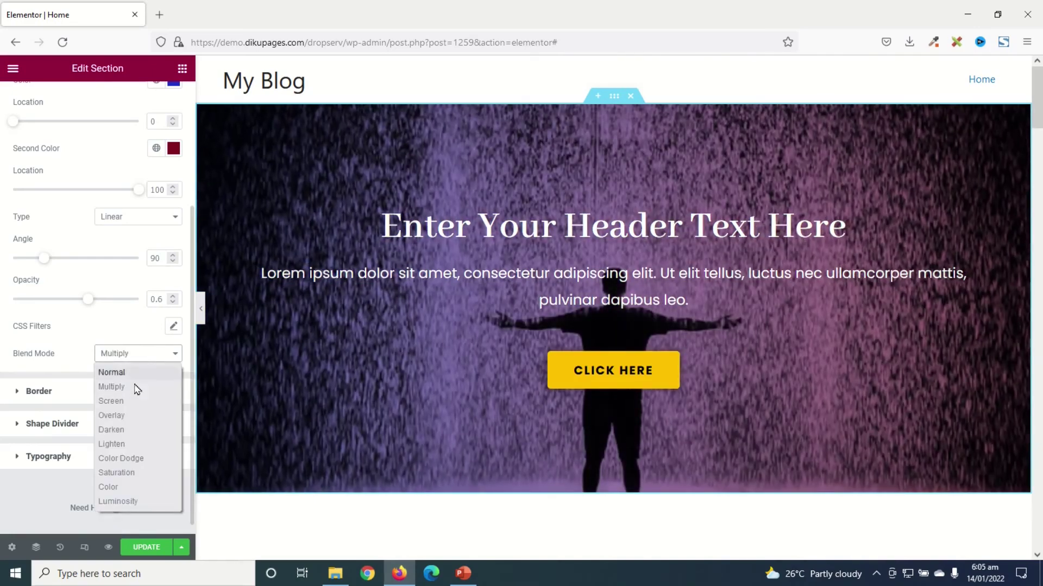
{"action": "left_click", "coordinate": [134, 402]}
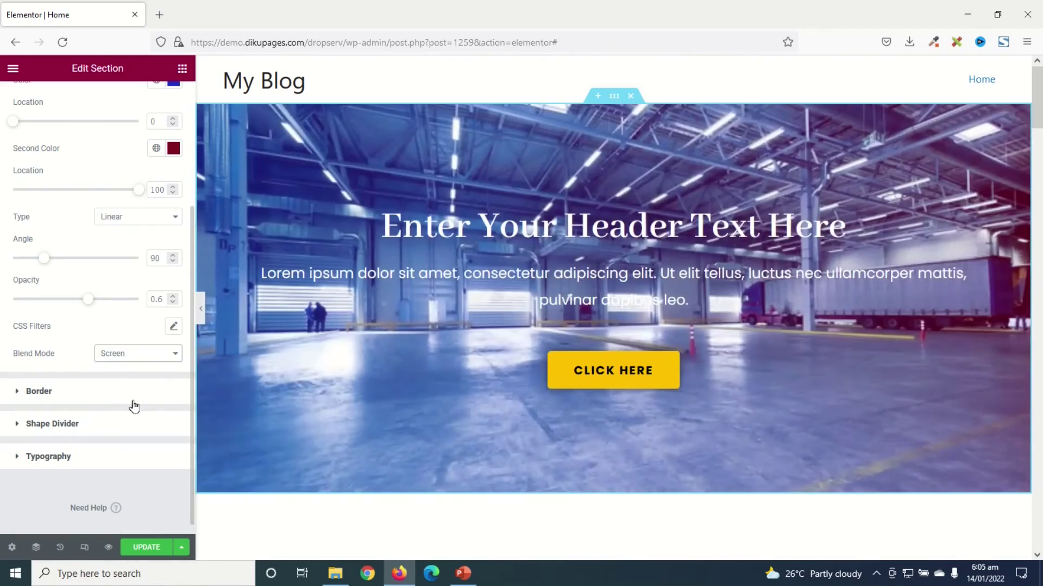
{"action": "left_click", "coordinate": [143, 358]}
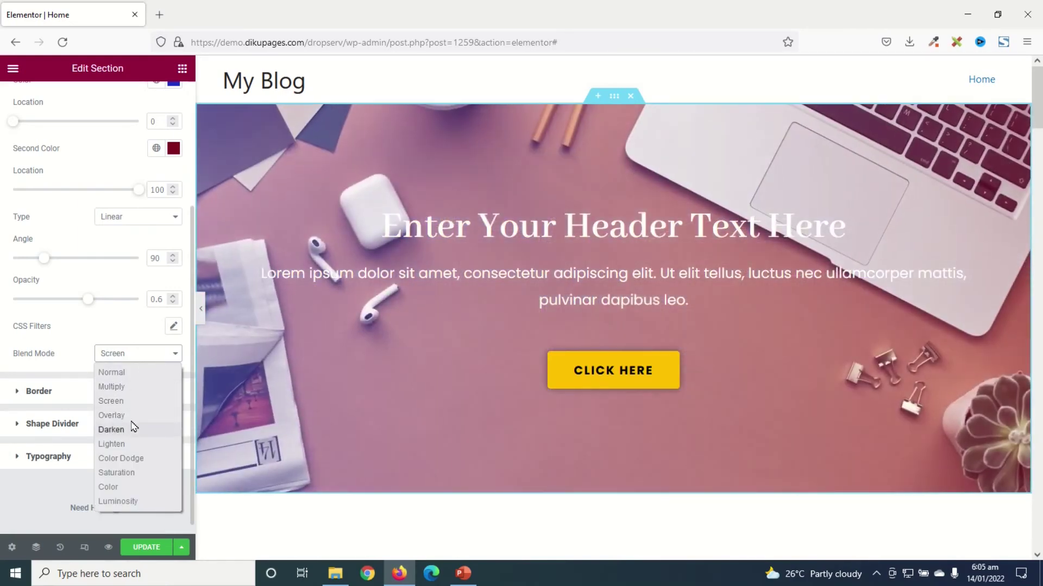
{"action": "left_click", "coordinate": [133, 415]}
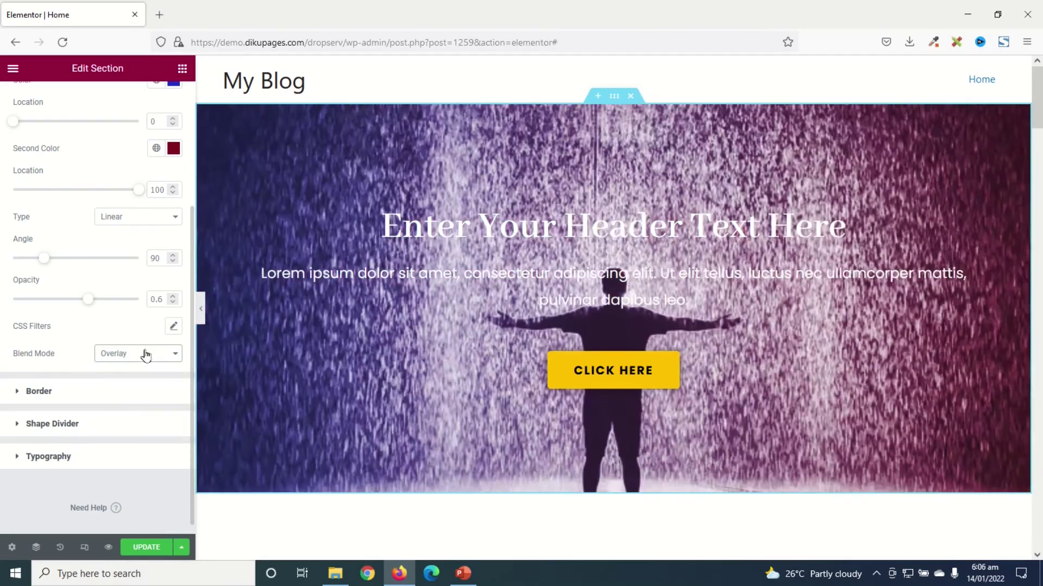
{"action": "left_click", "coordinate": [143, 354]}
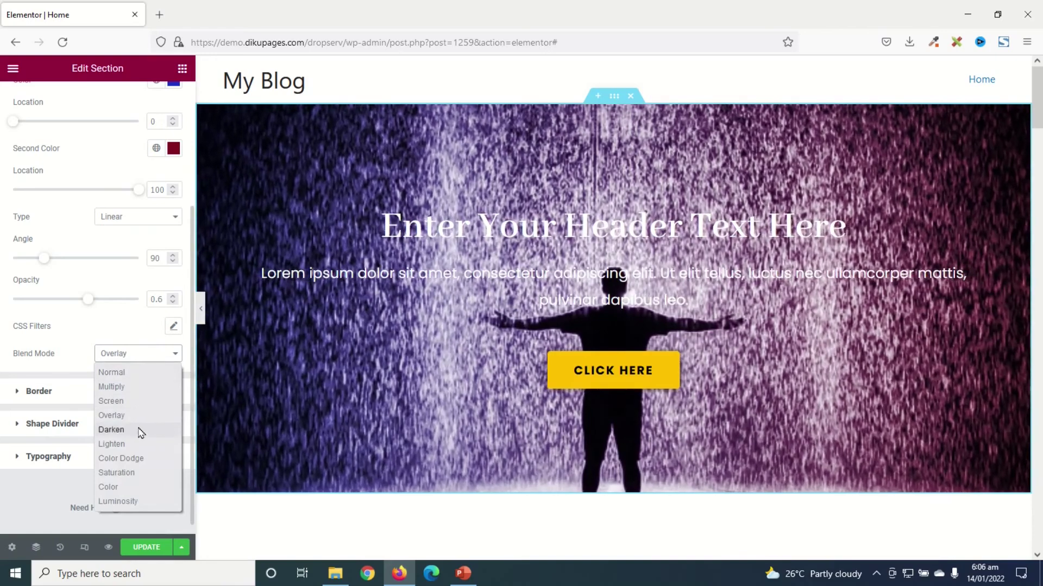
{"action": "left_click", "coordinate": [129, 445]}
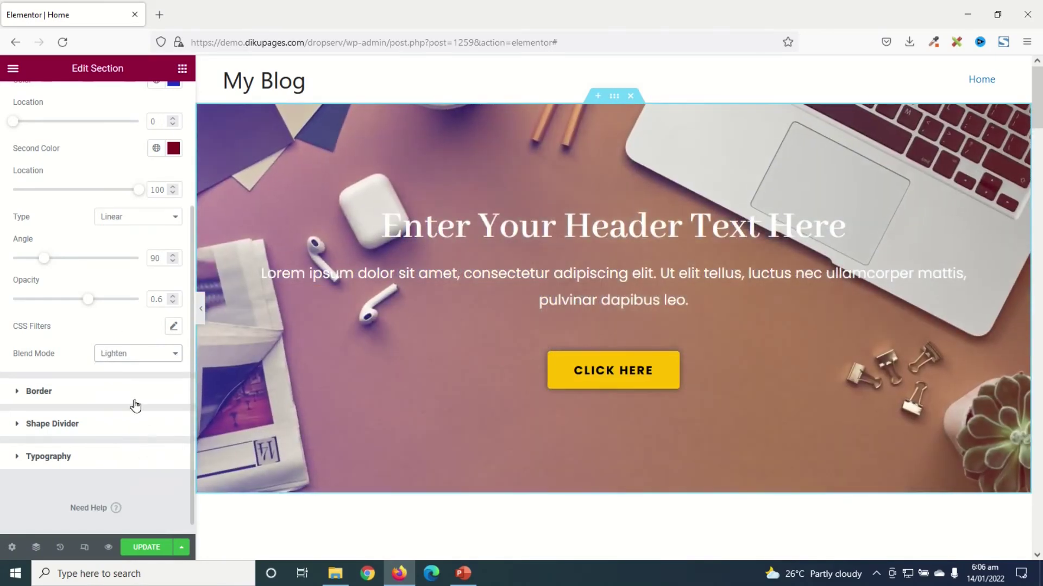
{"action": "left_click", "coordinate": [132, 361]}
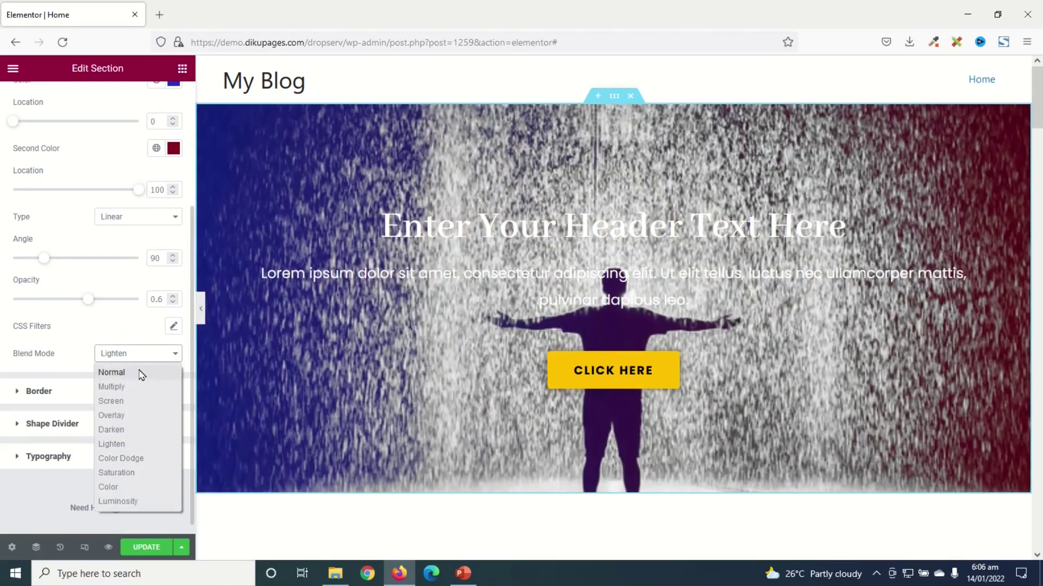
{"action": "left_click", "coordinate": [140, 371]}
{"action": "scroll", "coordinate": [133, 363], "scroll_direction": "down", "scroll_amount": 1}
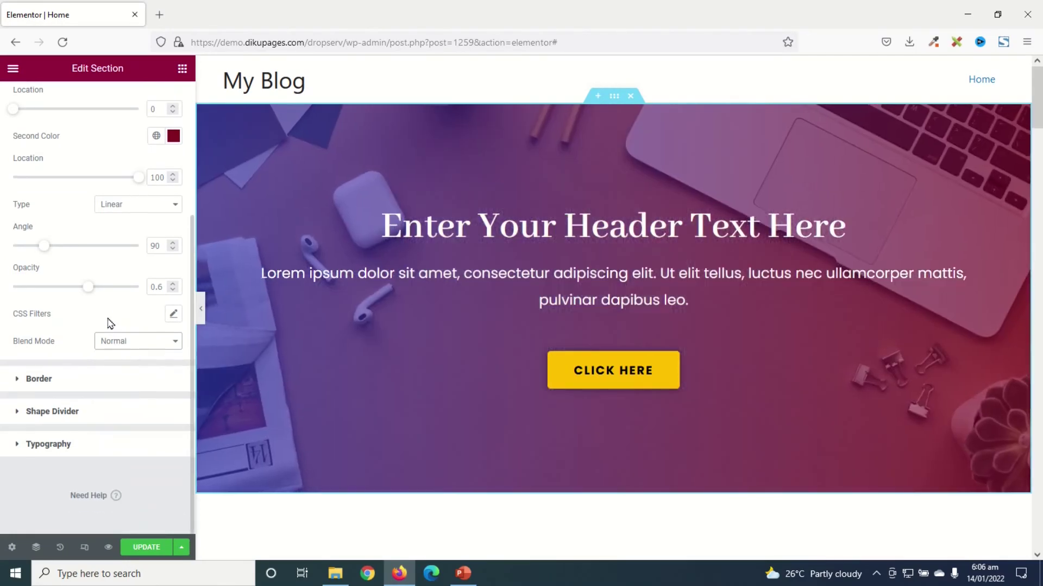
{"action": "scroll", "coordinate": [103, 298], "scroll_direction": "up", "scroll_amount": 3}
{"action": "scroll", "coordinate": [98, 256], "scroll_direction": "down", "scroll_amount": 3}
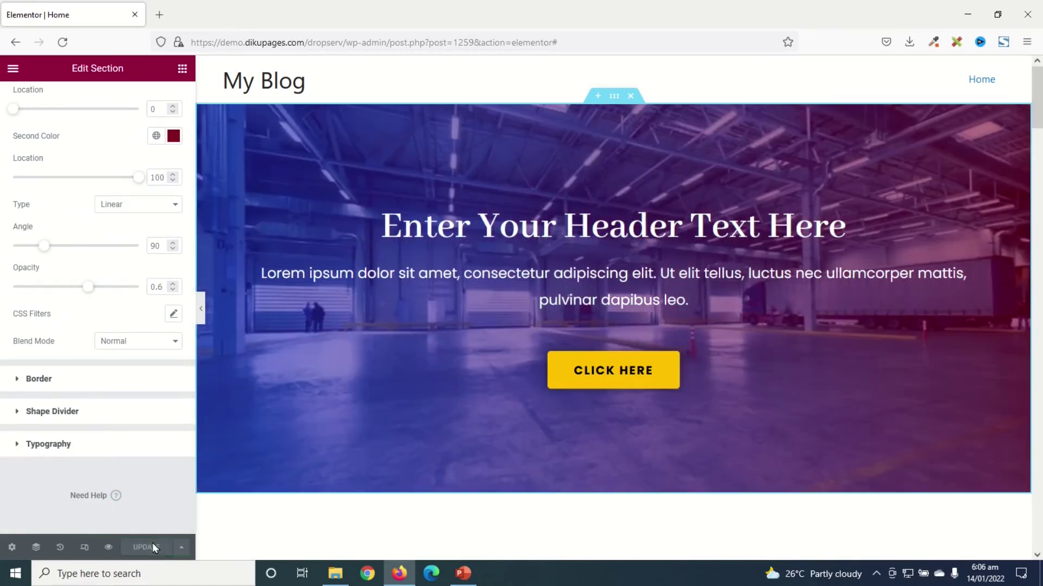
- Open the published page with View Page from the editor's main menu
{"action": "left_click", "coordinate": [13, 69]}
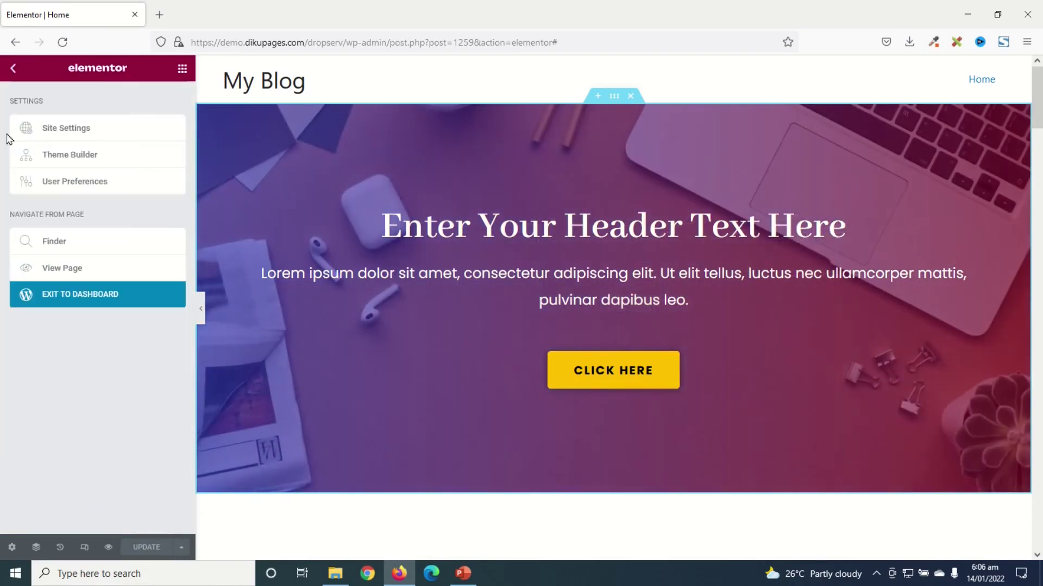
{"action": "left_click", "coordinate": [59, 266]}
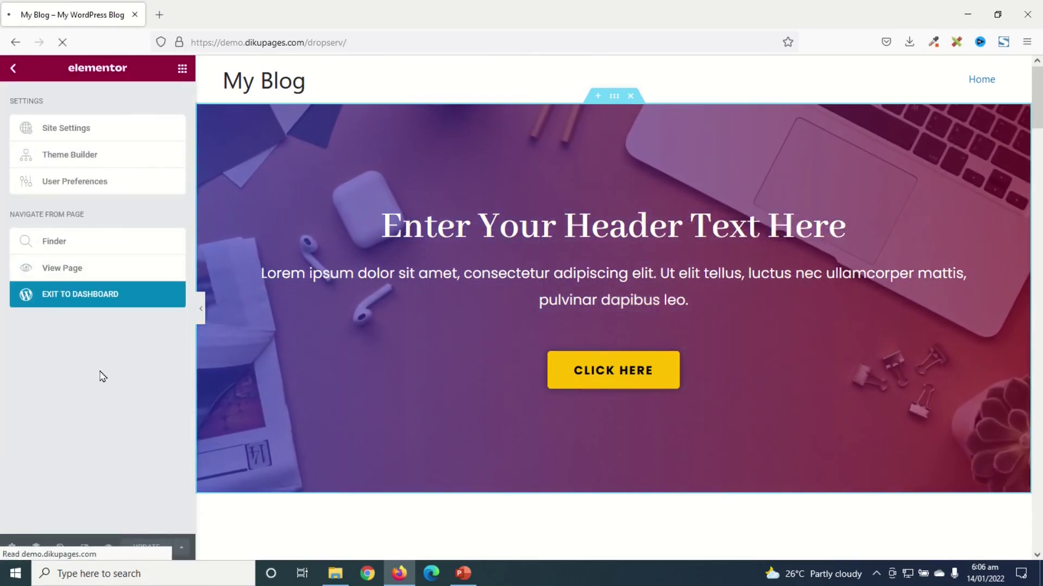